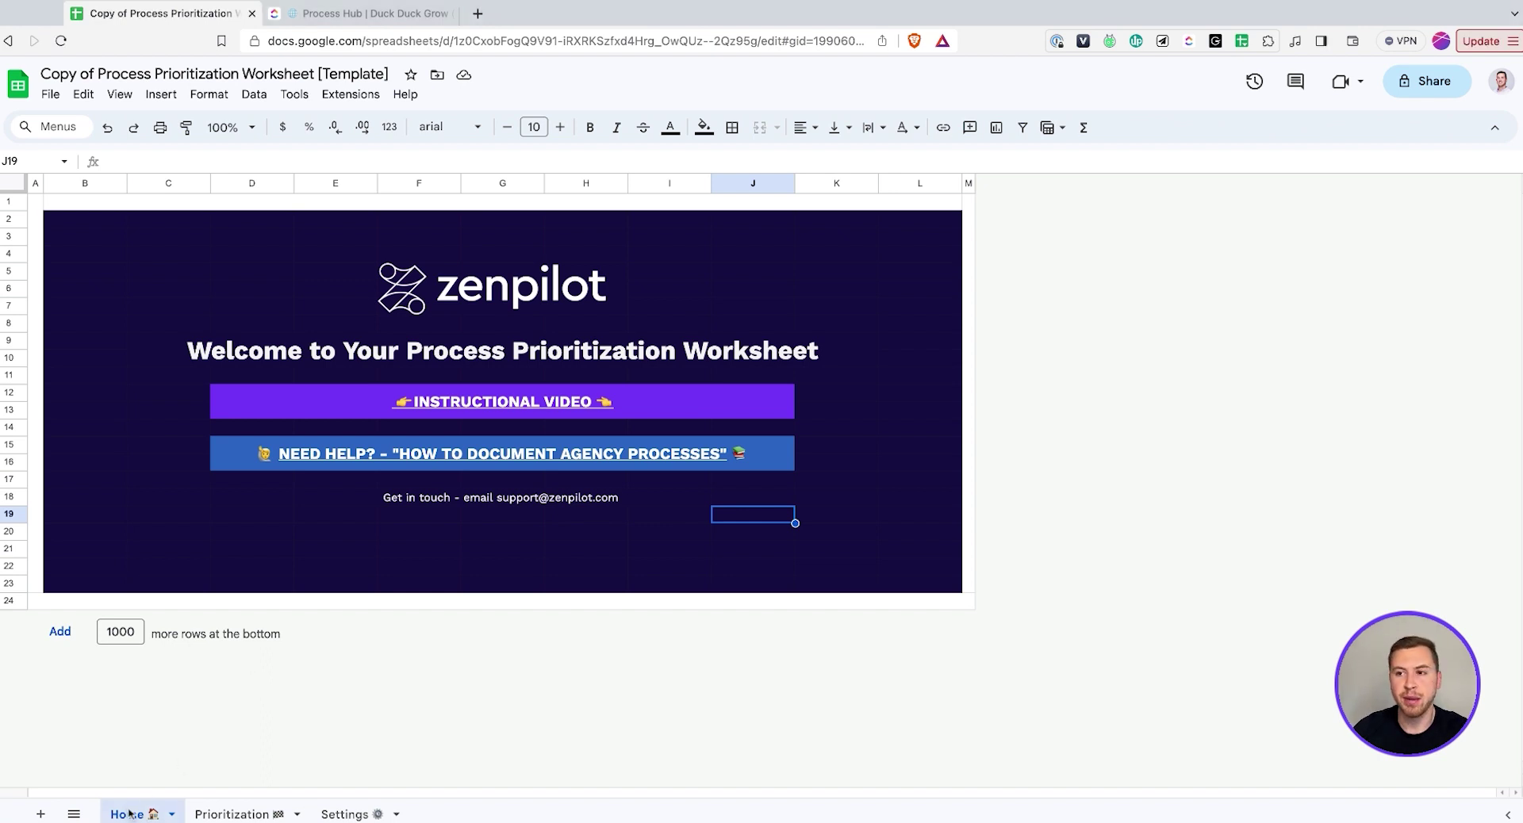
- Examine the instructional video link and the agency process documentation help link on the Home sheet
{"action": "left_click", "coordinate": [515, 409]}
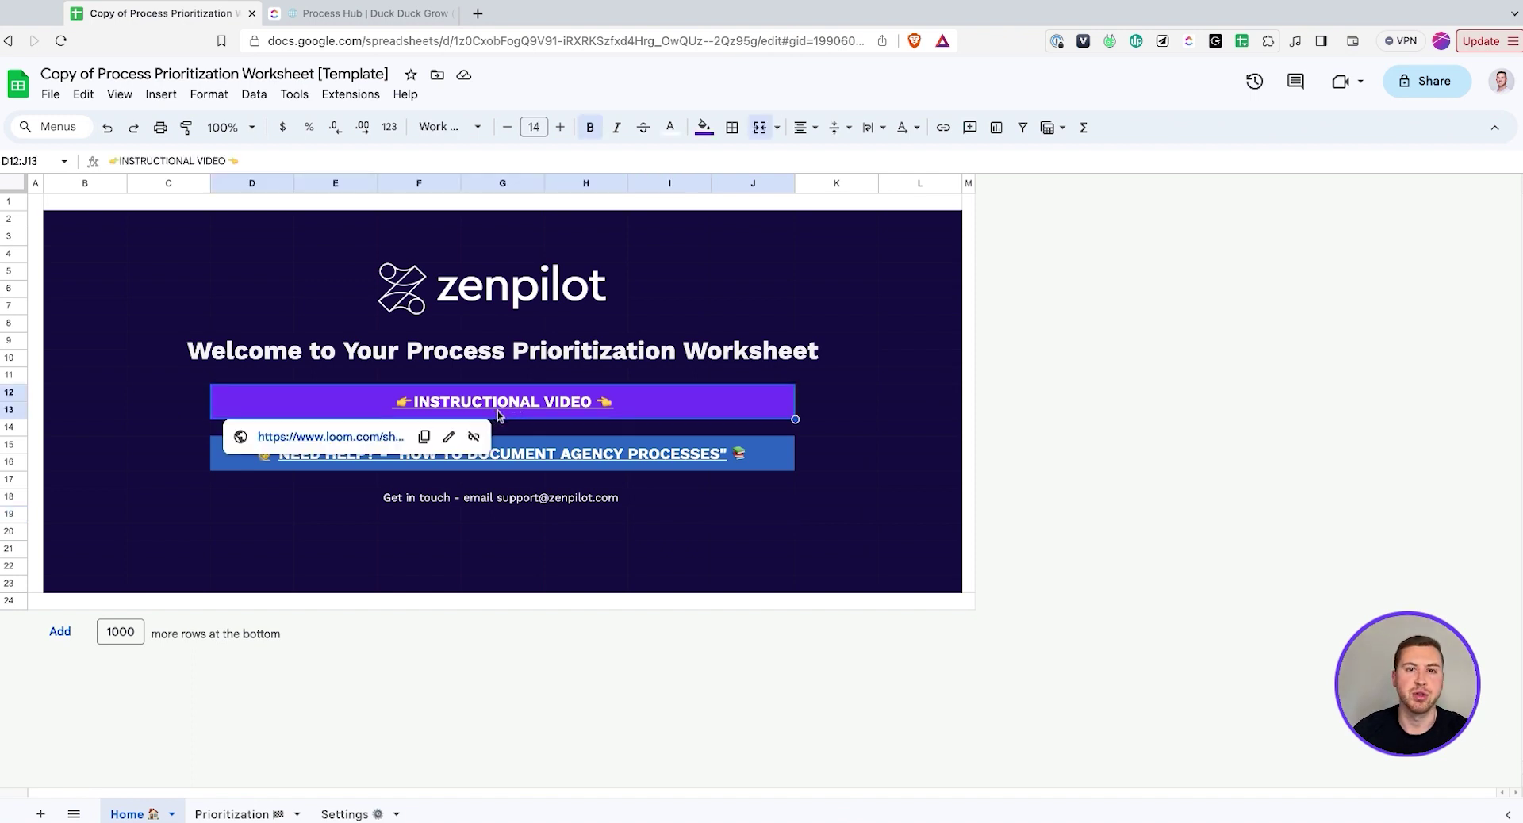
{"action": "left_click", "coordinate": [603, 469]}
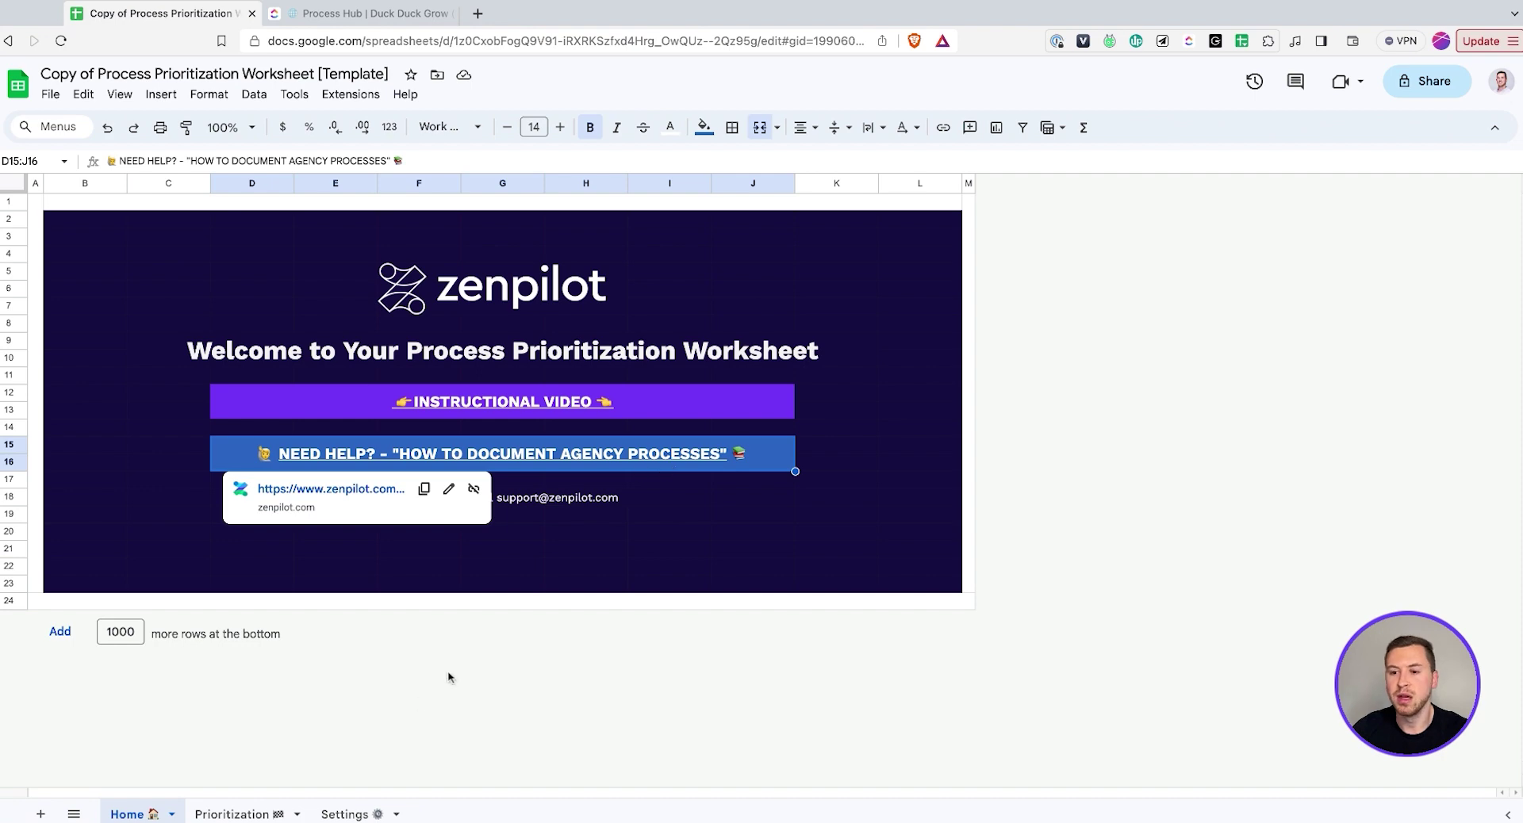
- Open the Settings sheet and examine the Frequency, Documentation Needs and Pain scales and the process types
{"action": "left_click", "coordinate": [349, 814]}
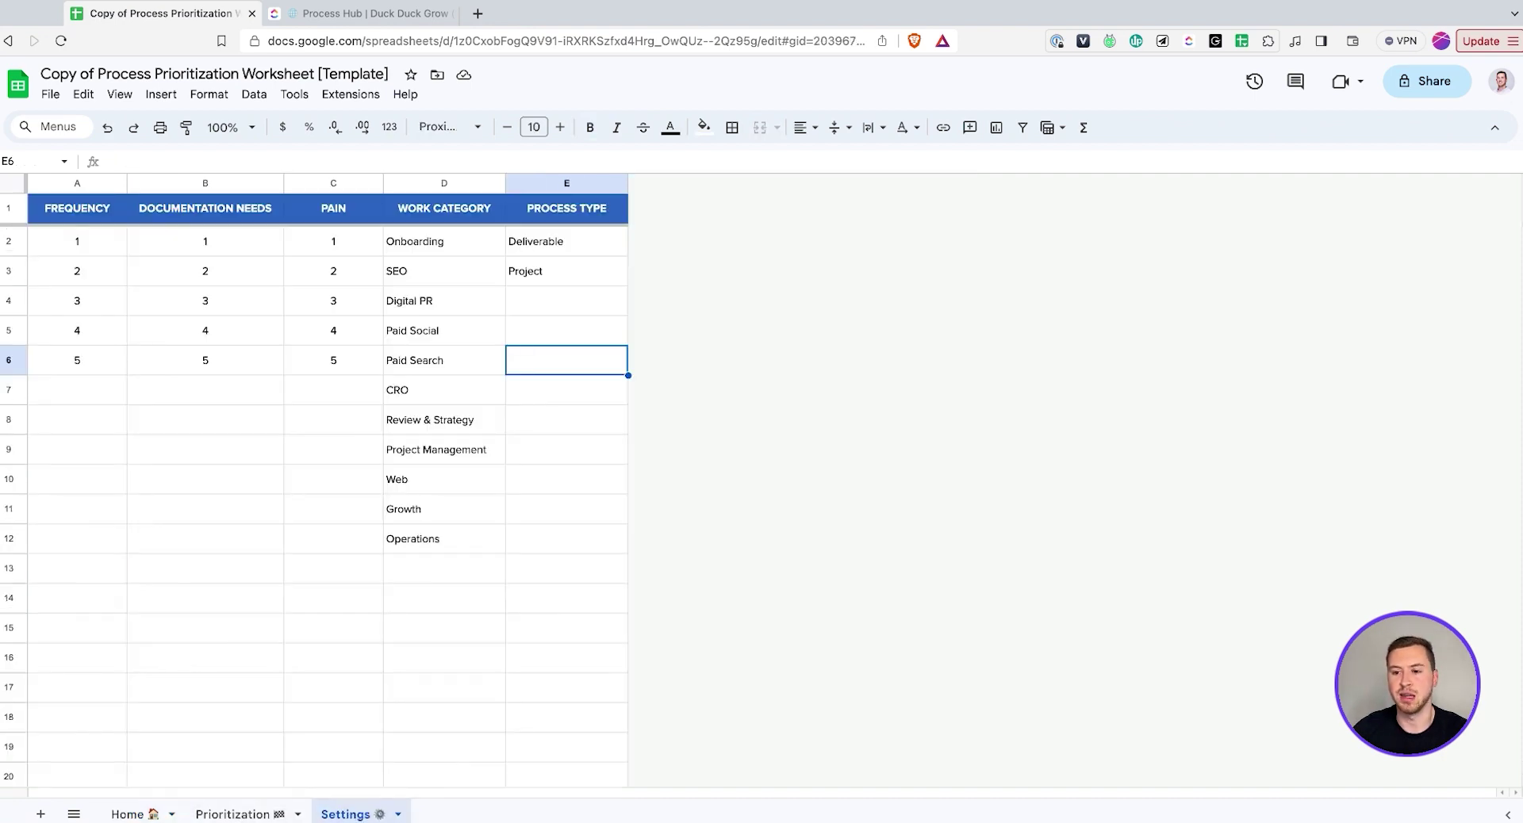
{"action": "left_click", "coordinate": [341, 601]}
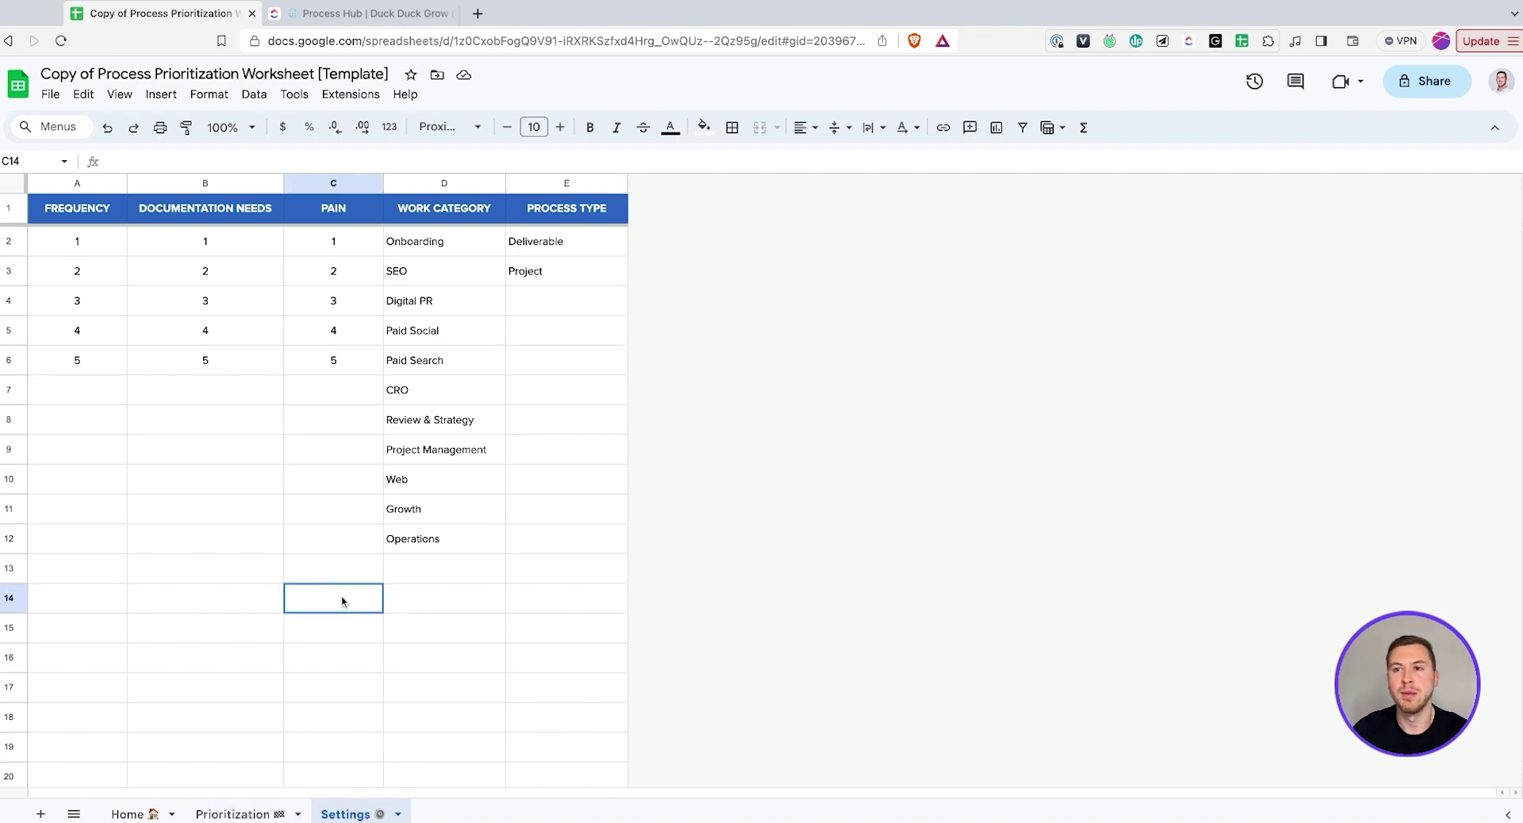
{"action": "left_click_drag", "start_coordinate": [105, 252], "coordinate": [333, 360]}
{"action": "left_click", "coordinate": [316, 426]}
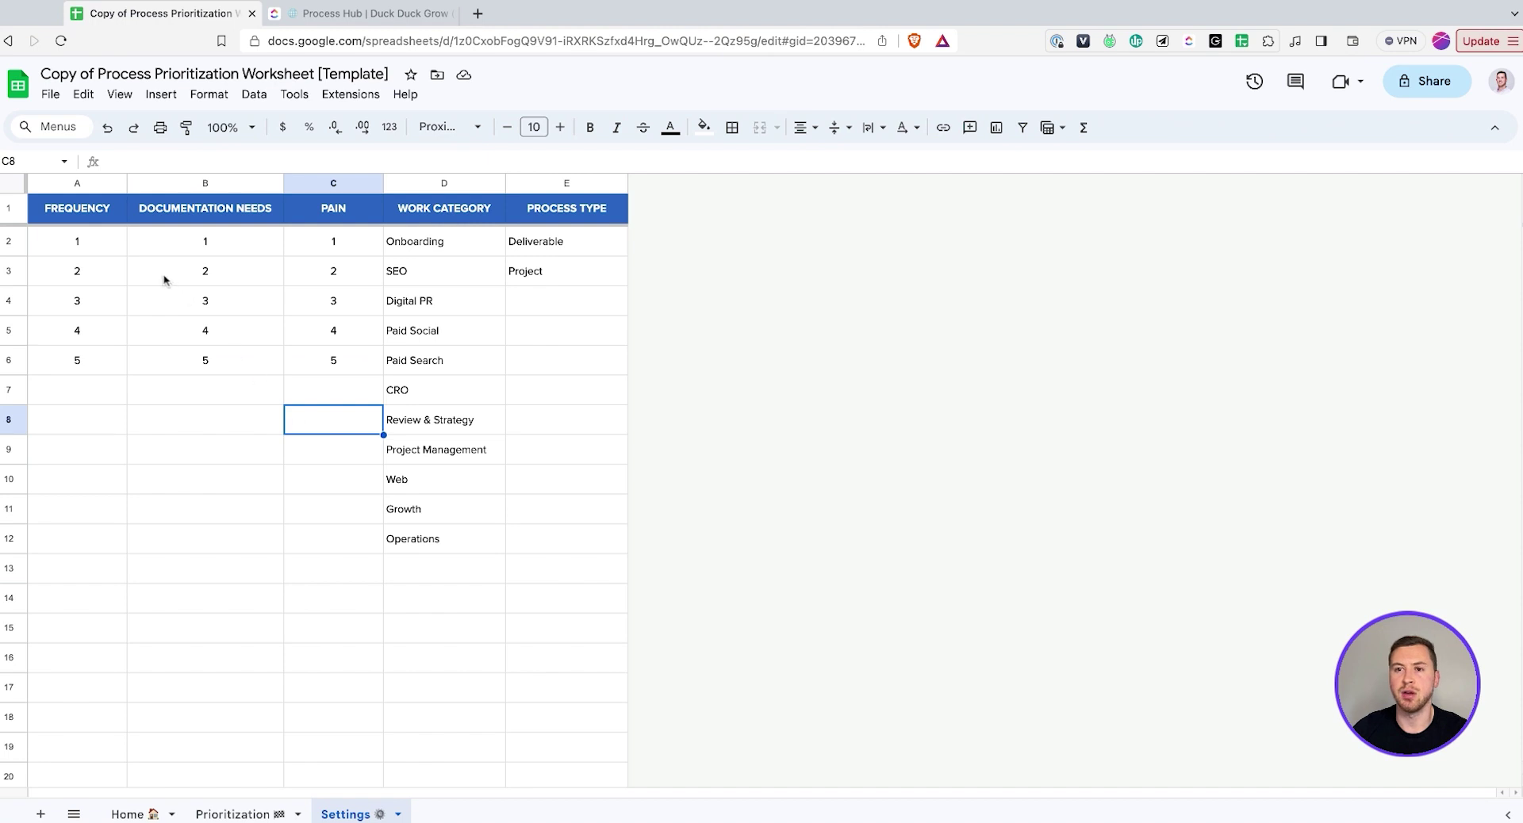
{"action": "left_click_drag", "start_coordinate": [107, 248], "coordinate": [333, 360]}
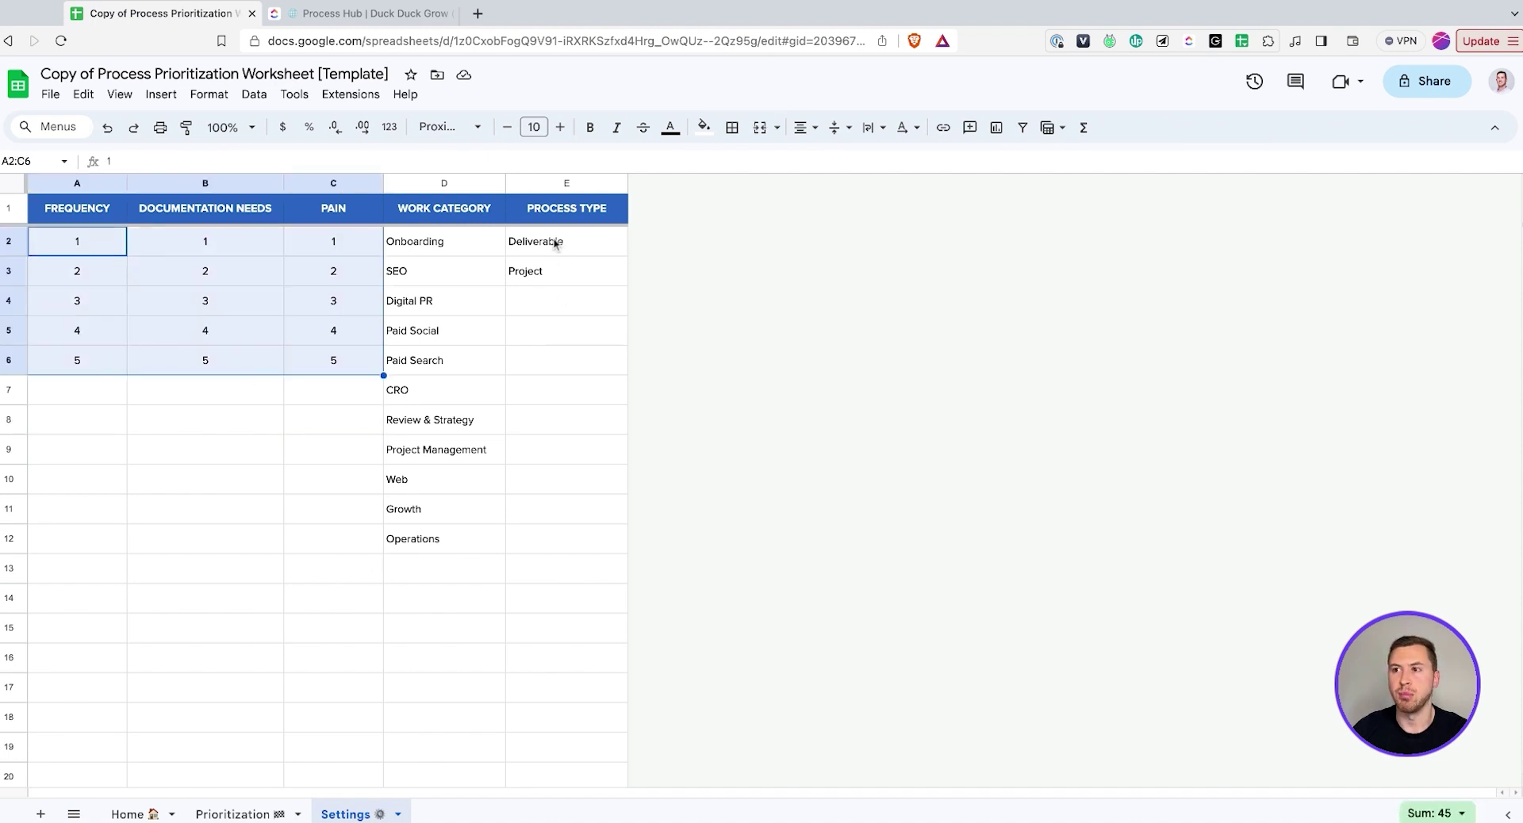
{"action": "left_click_drag", "start_coordinate": [555, 242], "coordinate": [545, 280]}
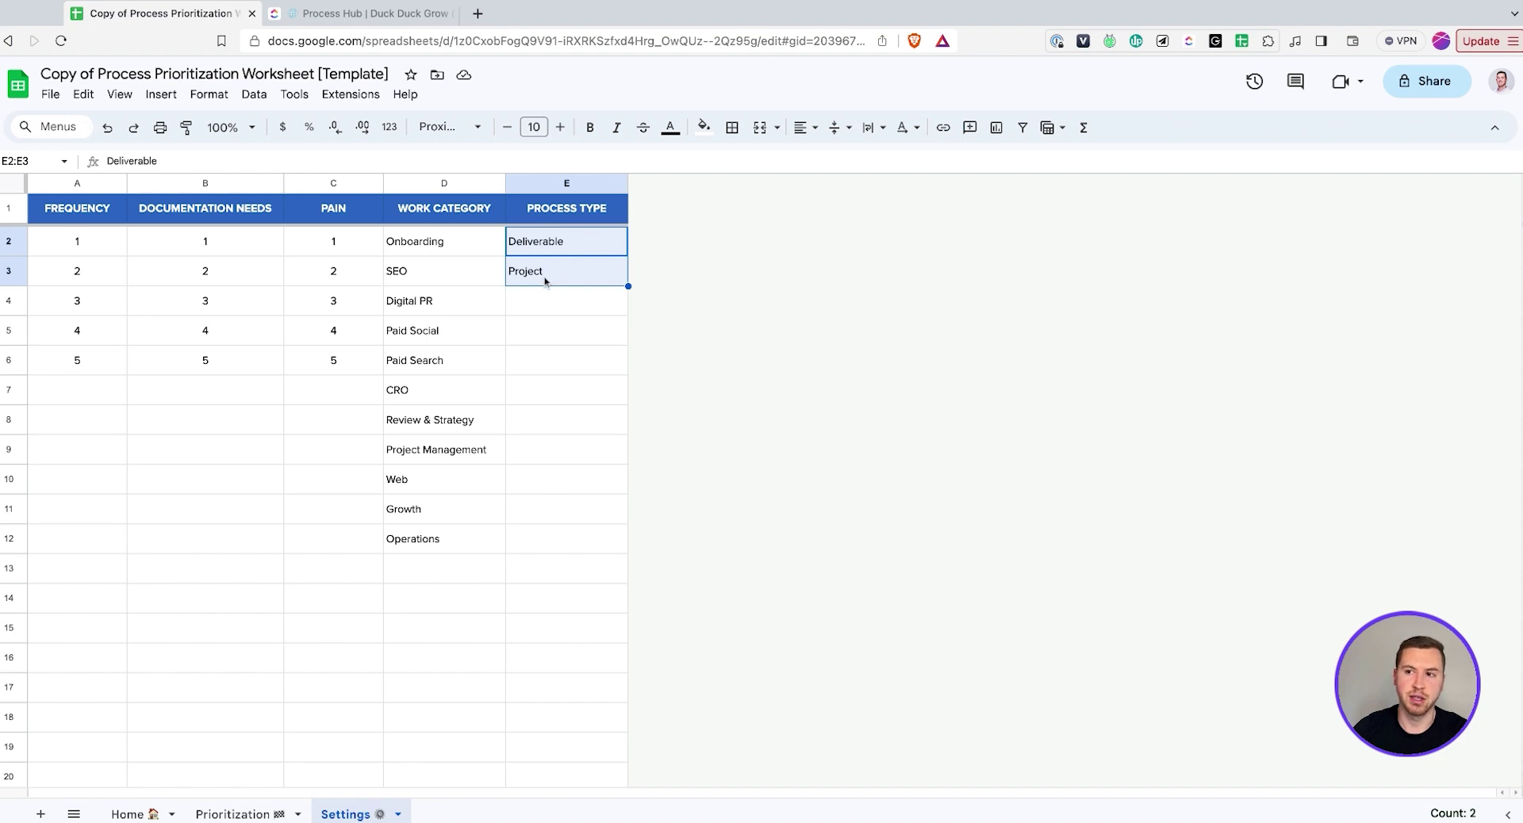
{"action": "left_click", "coordinate": [588, 330]}
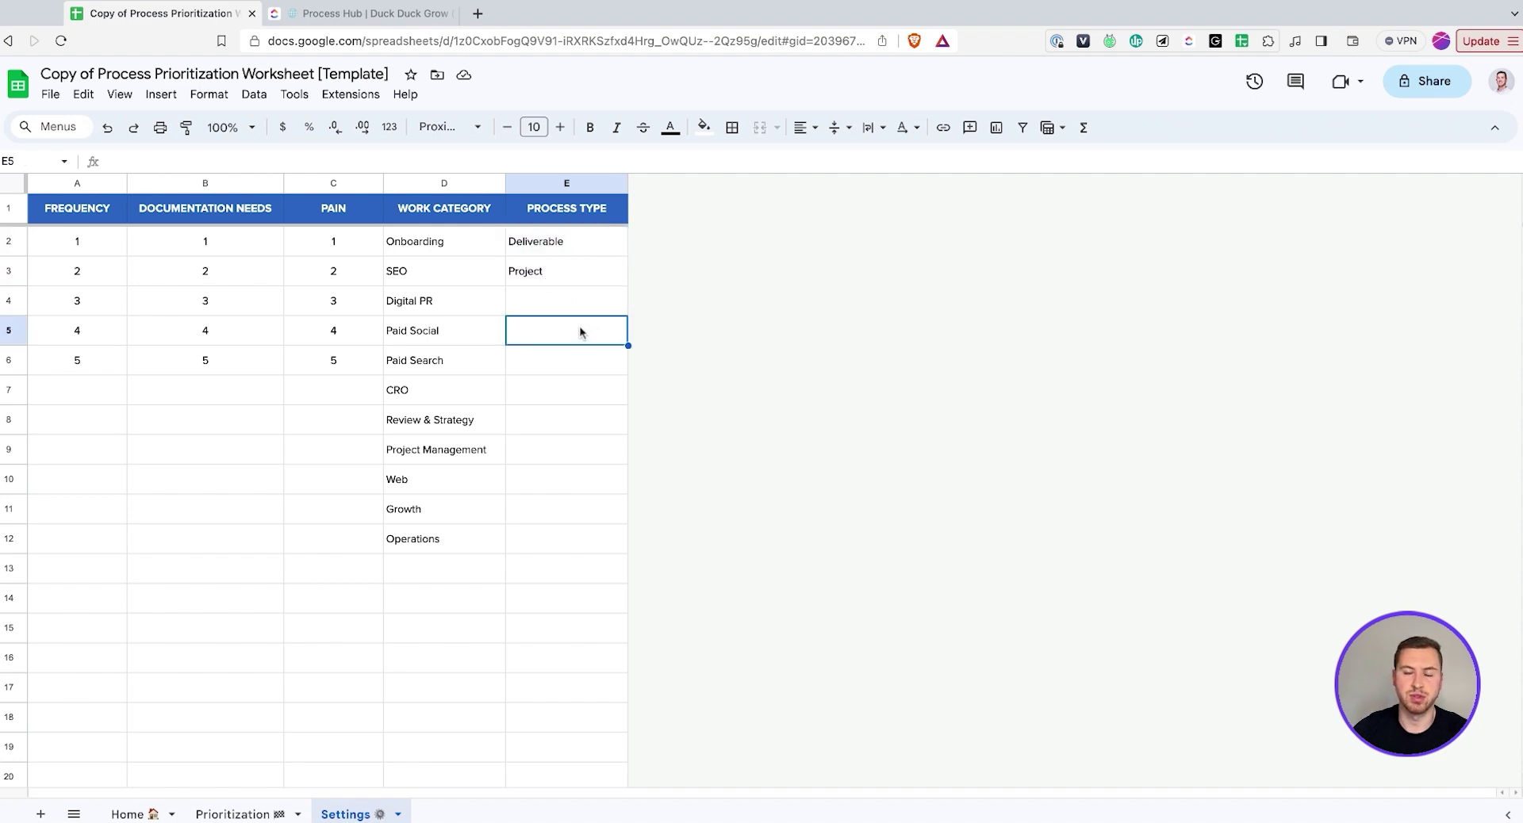
{"action": "left_click", "coordinate": [559, 246]}
{"action": "left_click", "coordinate": [560, 278]}
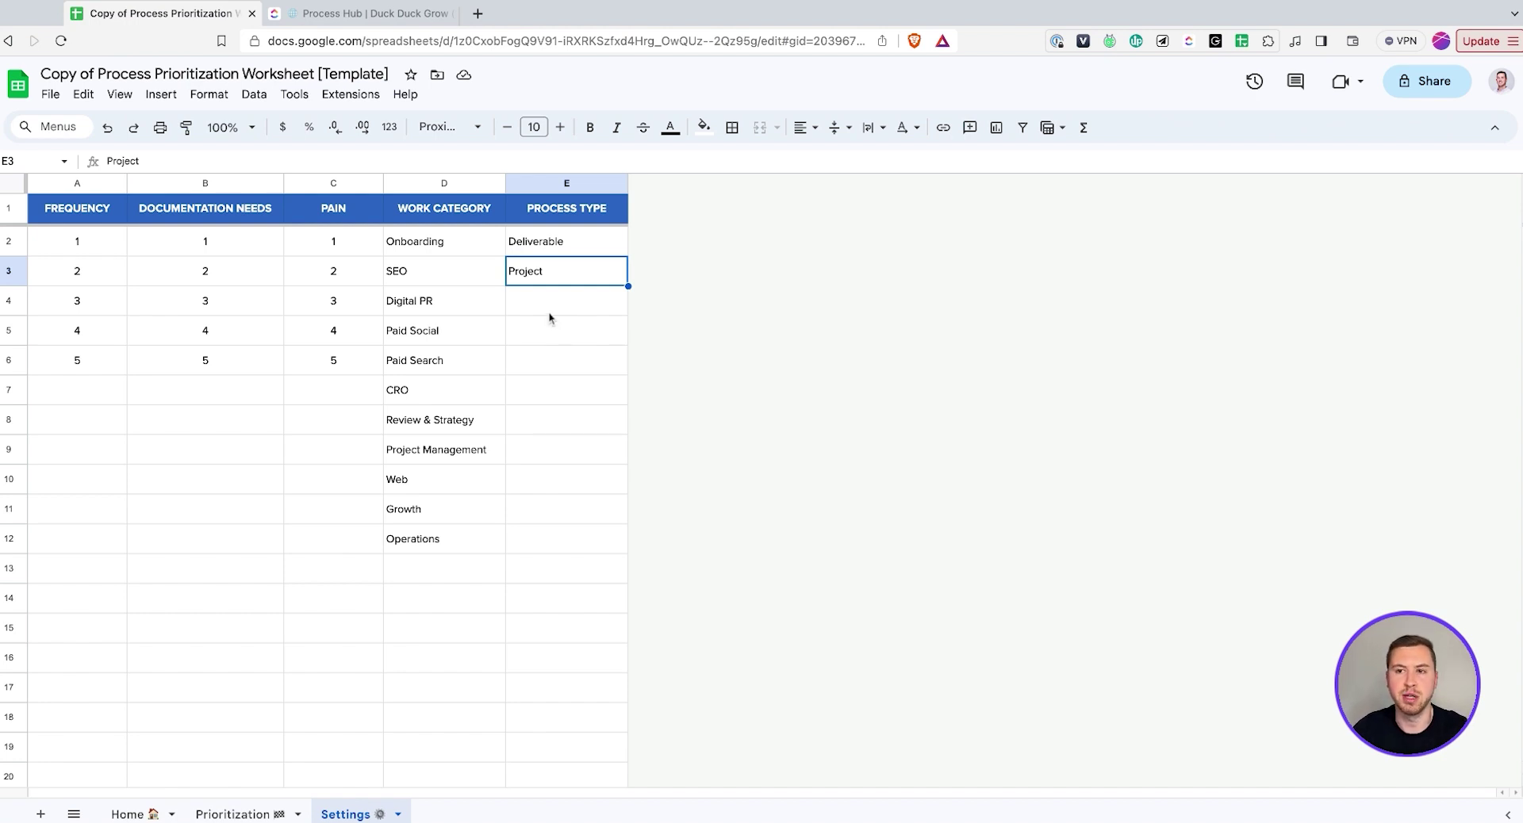
{"action": "left_click", "coordinate": [564, 345]}
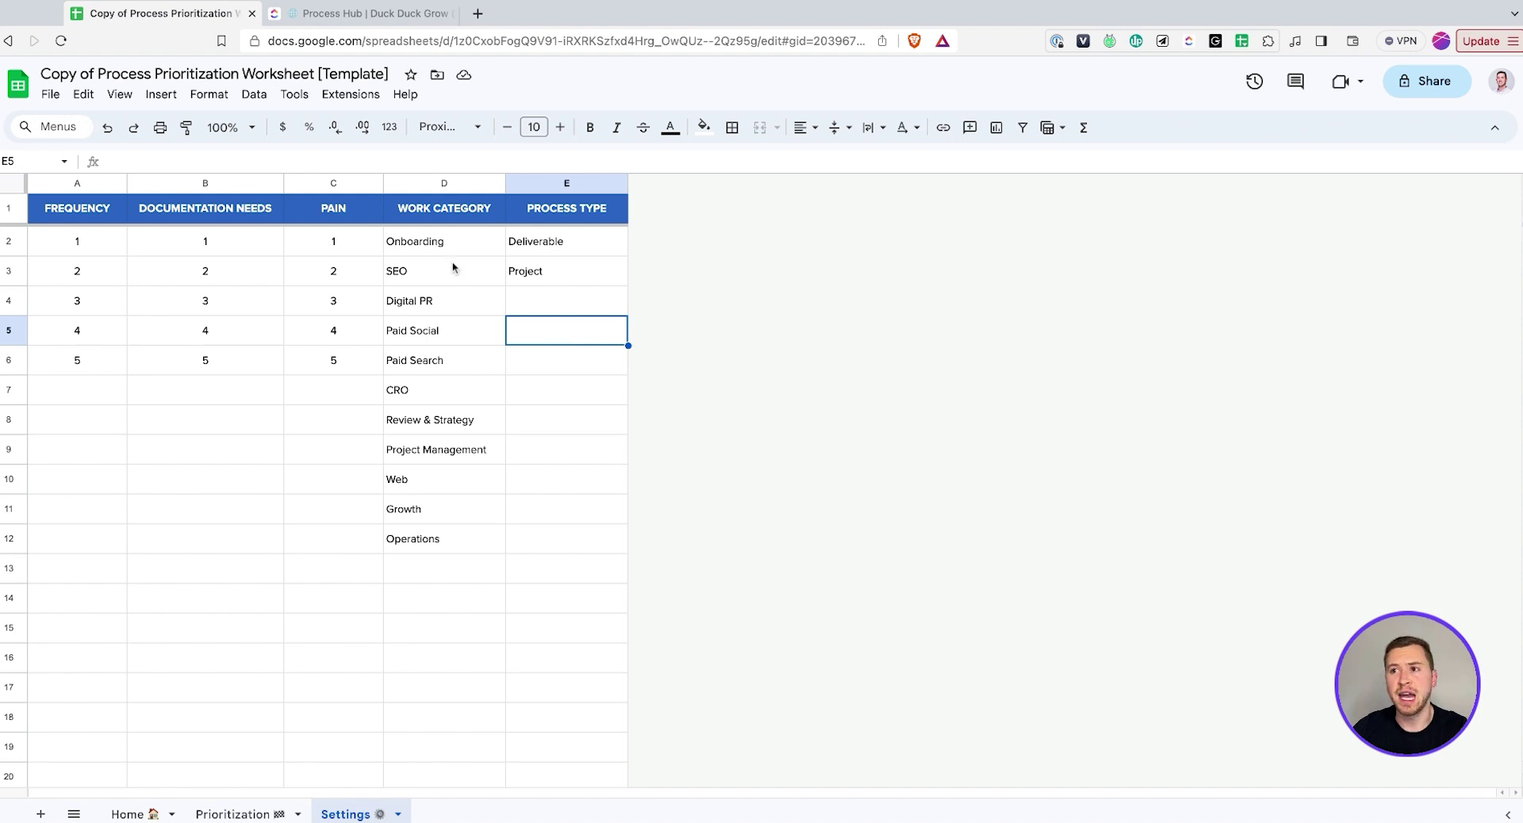
- Highlight the complete Work Category list on the Settings sheet, from Onboarding down to Operations
{"action": "left_click", "coordinate": [435, 248]}
{"action": "key", "text": "shift+Down"}
{"action": "key", "text": "shift+Down"}
{"action": "key", "text": "shift+Down"}
{"action": "key", "text": "shift+Down"}
{"action": "key", "text": "shift+Down"}
{"action": "key", "text": "shift+Down"}
{"action": "key", "text": "shift+Down"}
{"action": "key", "text": "shift+Down"}
{"action": "key", "text": "shift+Down"}
{"action": "key", "text": "shift+Down"}
{"action": "key", "text": "shift+Down"}
{"action": "left_click", "coordinate": [440, 593]}
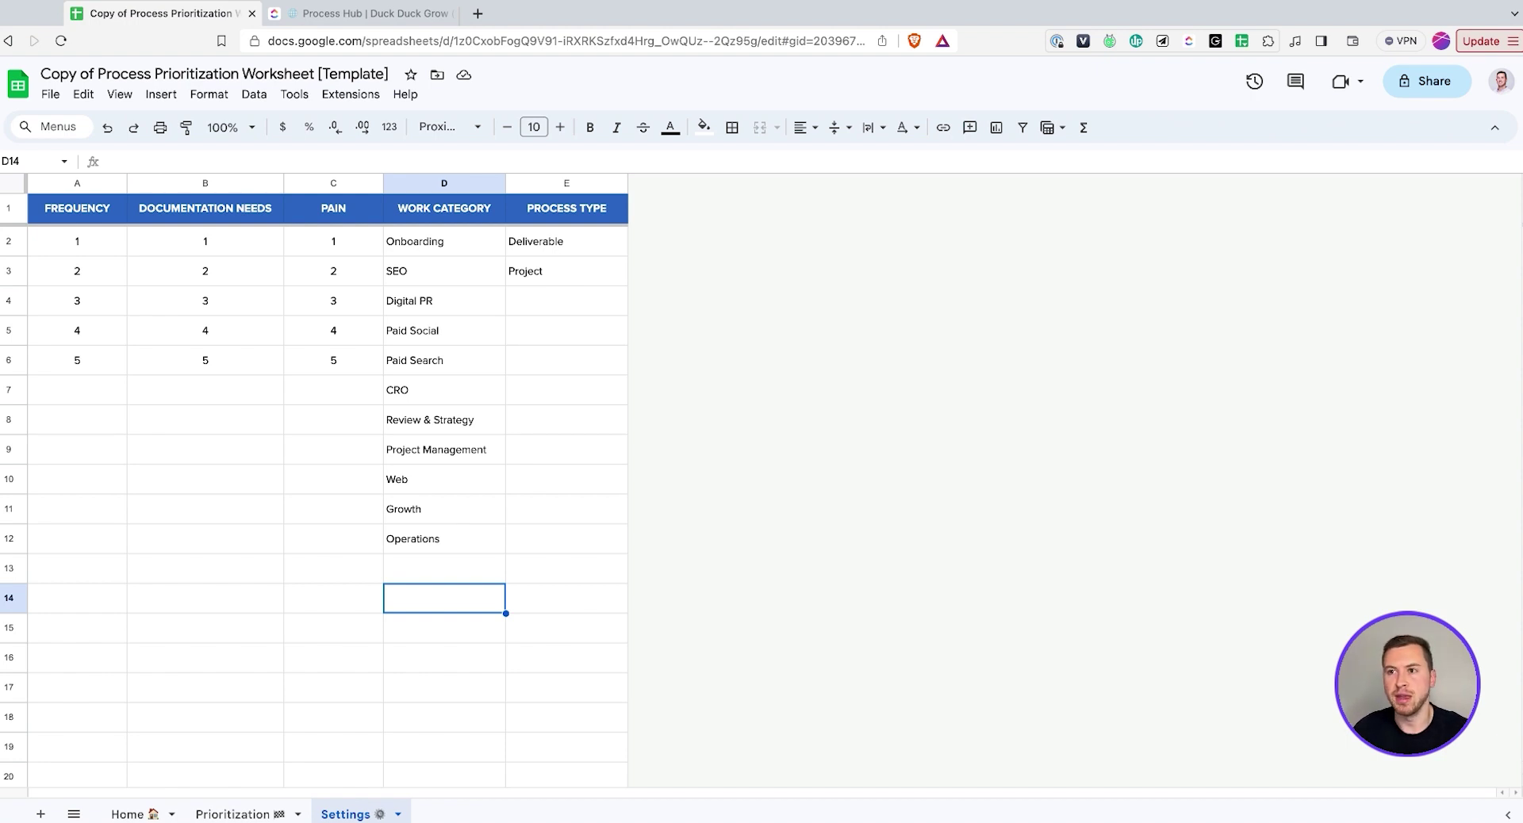
- Examine the individual work categories, comparing the group from Onboarding to Web with Growth and Operations
{"action": "left_click", "coordinate": [435, 246]}
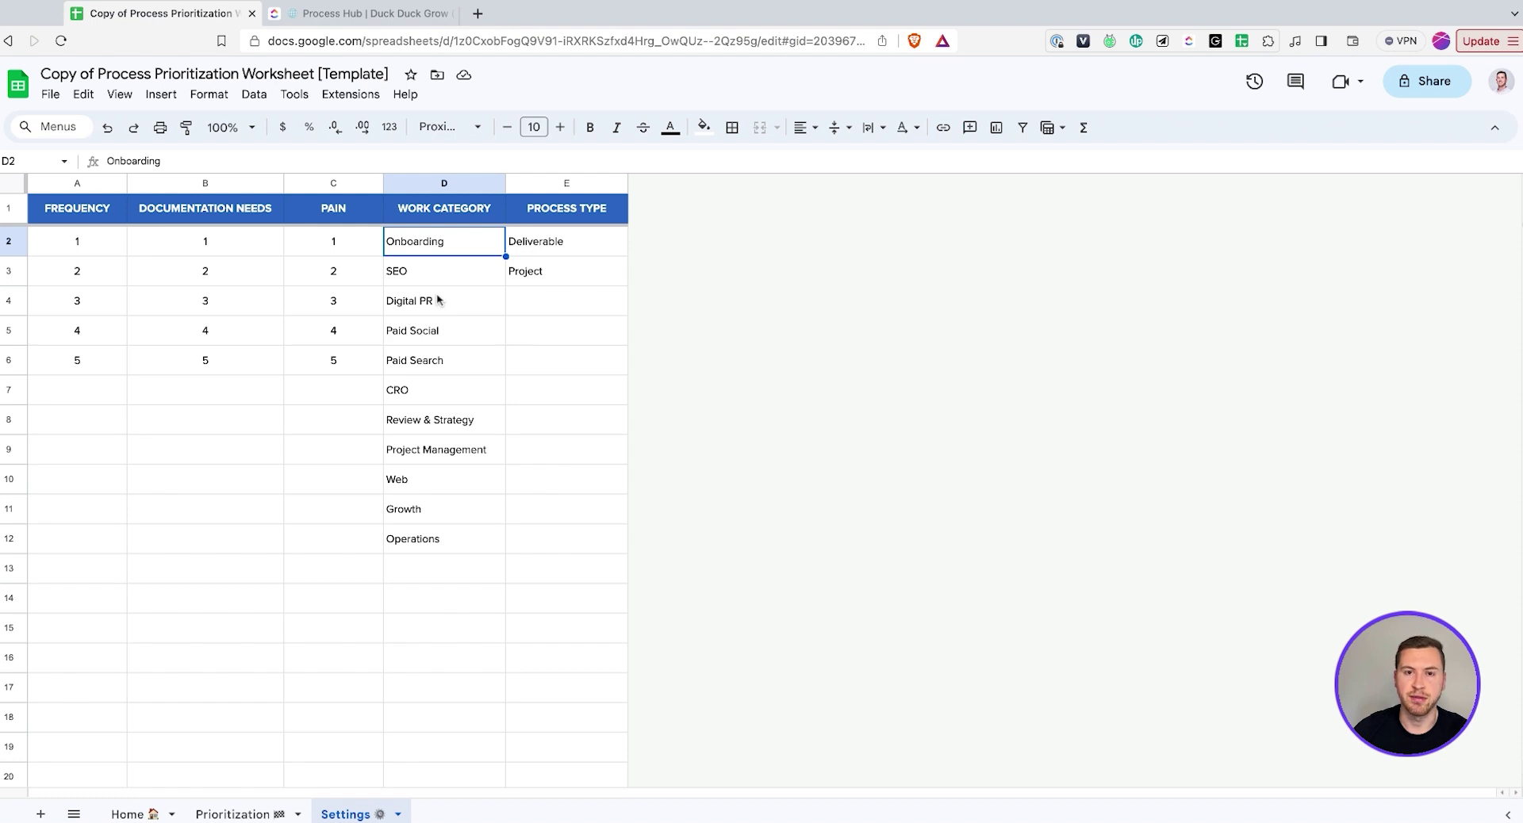
{"action": "left_click", "coordinate": [422, 268]}
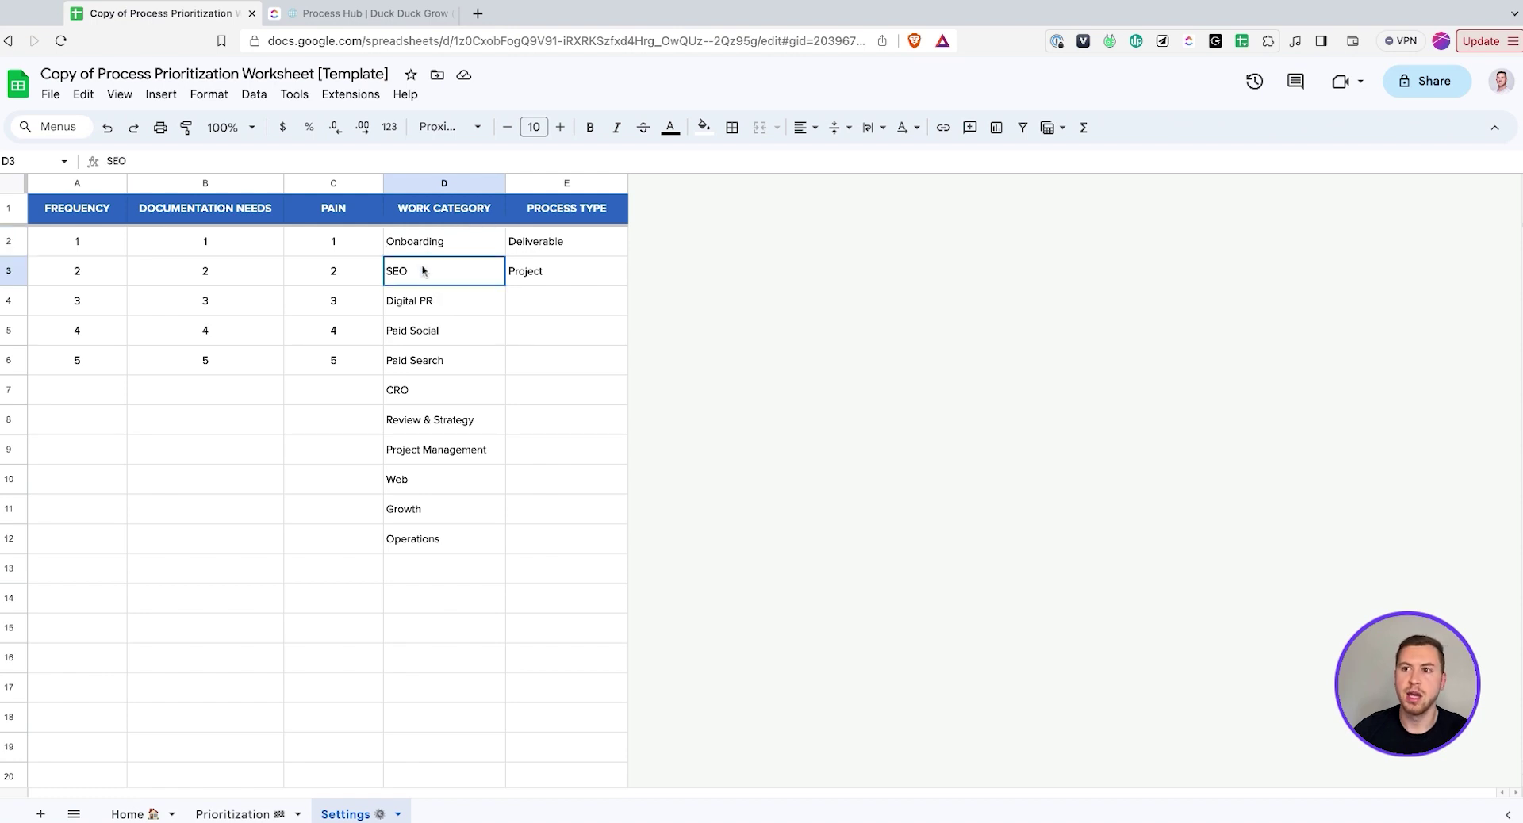
{"action": "left_click", "coordinate": [424, 309]}
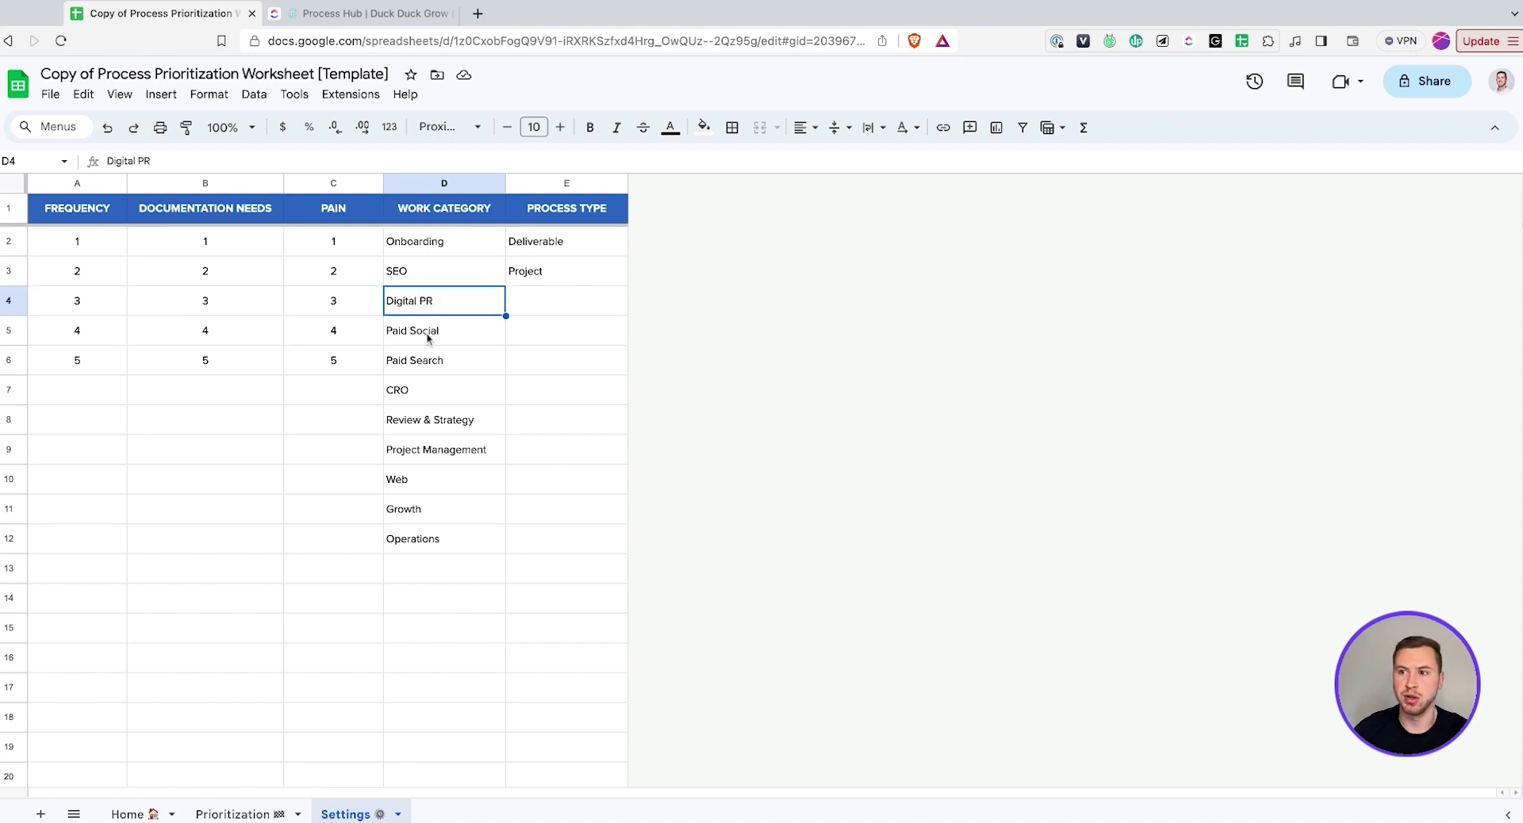
{"action": "left_click", "coordinate": [429, 341]}
{"action": "left_click", "coordinate": [435, 360]}
{"action": "left_click", "coordinate": [423, 393]}
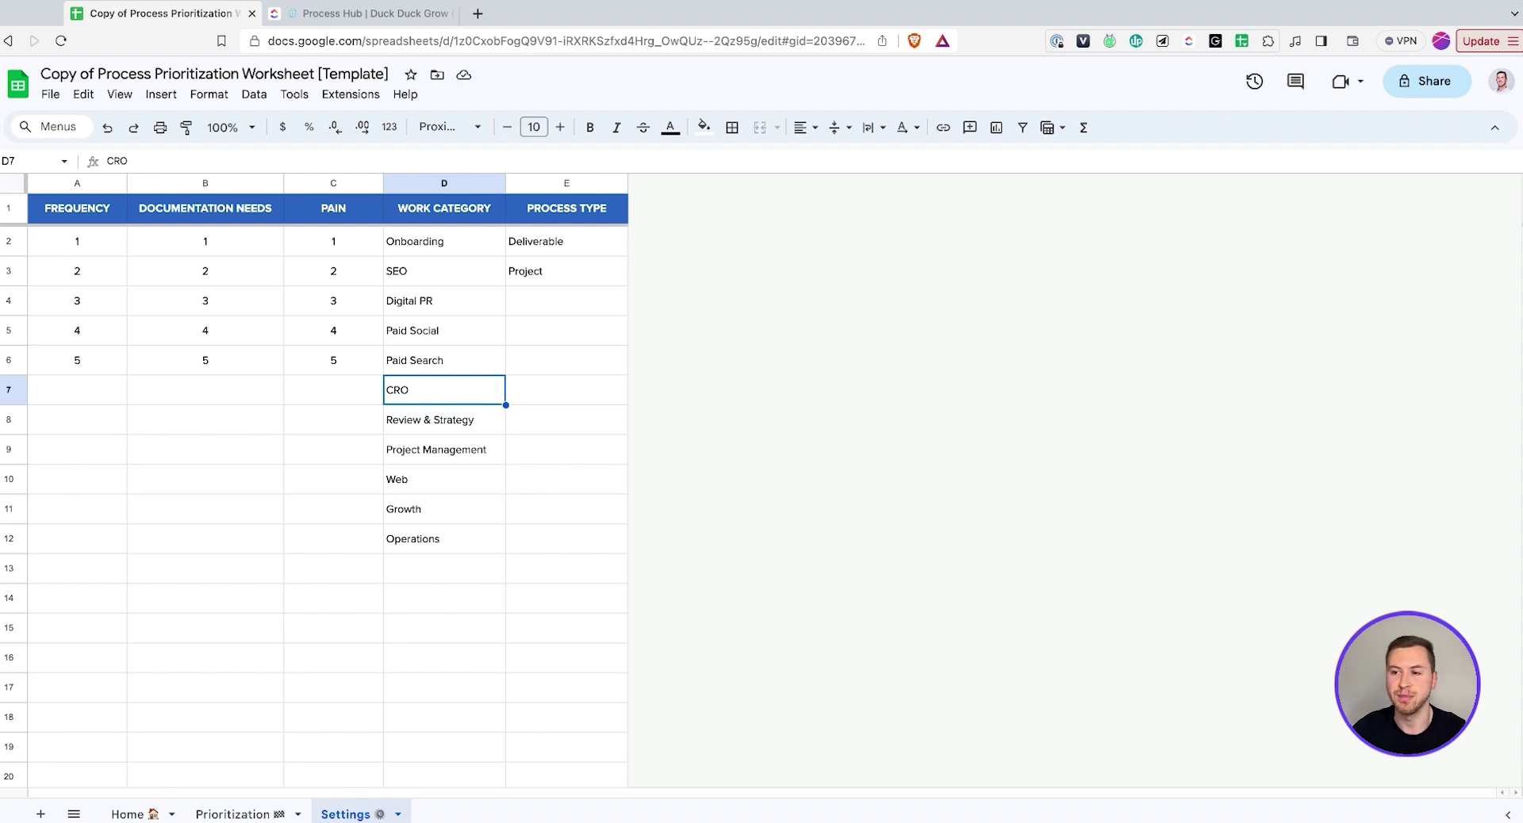
{"action": "left_click", "coordinate": [437, 547]}
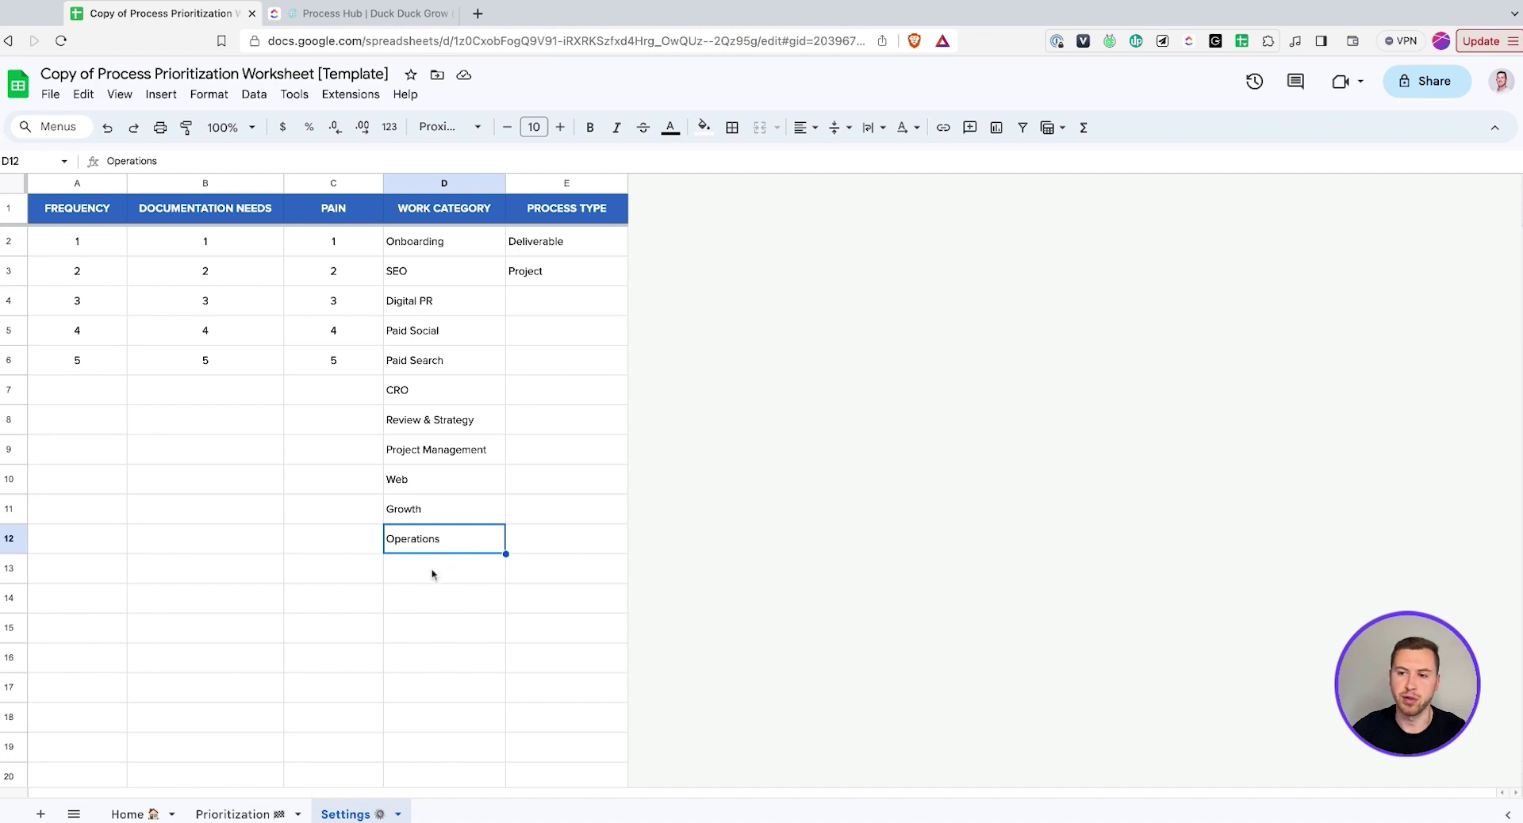
{"action": "left_click", "coordinate": [439, 479]}
{"action": "key", "text": "shift+Up"}
{"action": "key", "text": "shift+Up"}
{"action": "key", "text": "shift+Up"}
{"action": "key", "text": "shift+Up"}
{"action": "key", "text": "shift+Up"}
{"action": "key", "text": "shift+Up"}
{"action": "key", "text": "shift+Up"}
{"action": "key", "text": "shift+Up"}
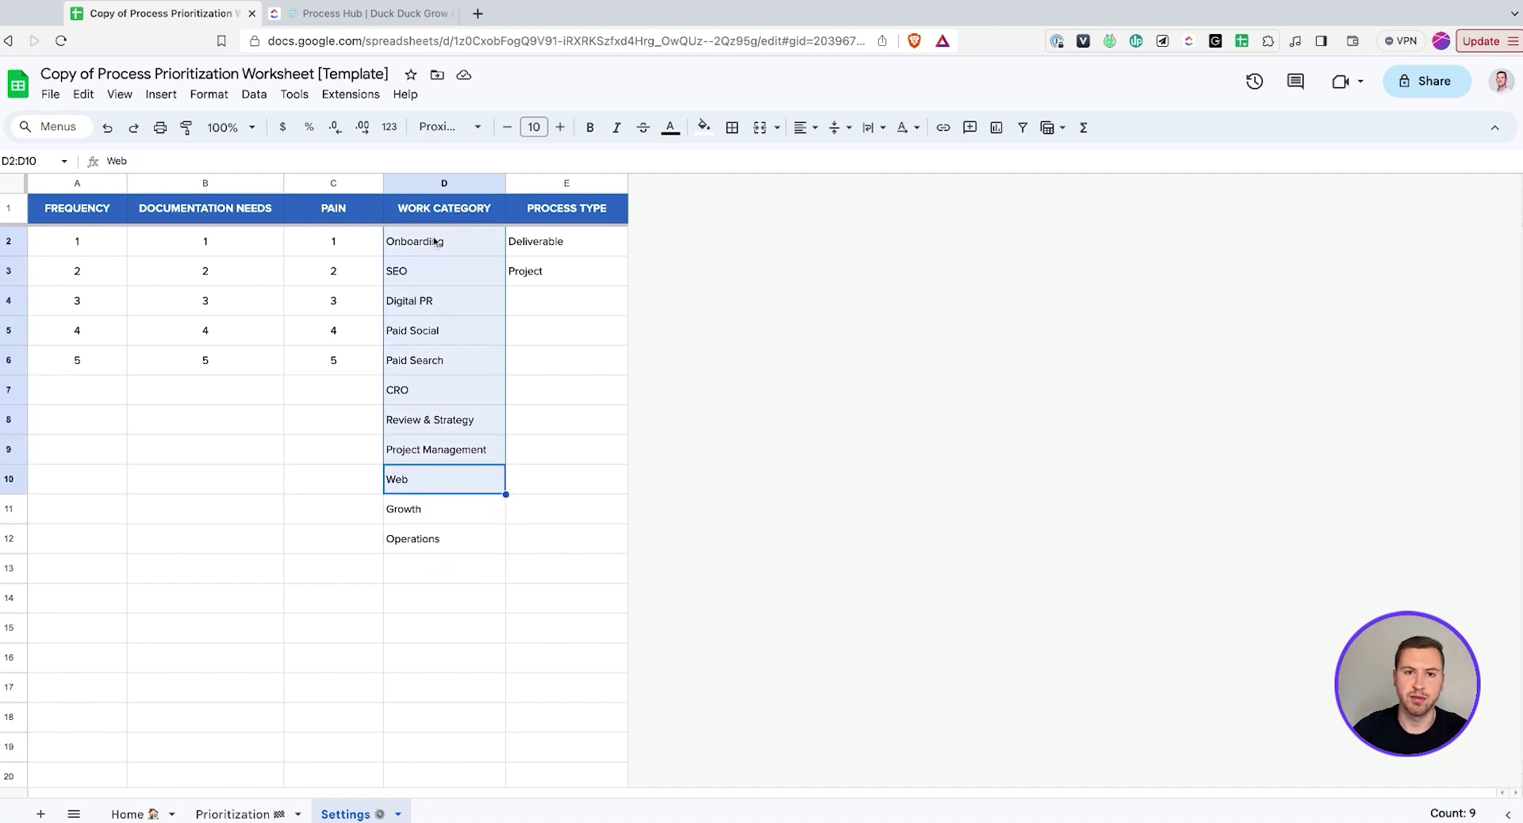
{"action": "left_click", "coordinate": [428, 511]}
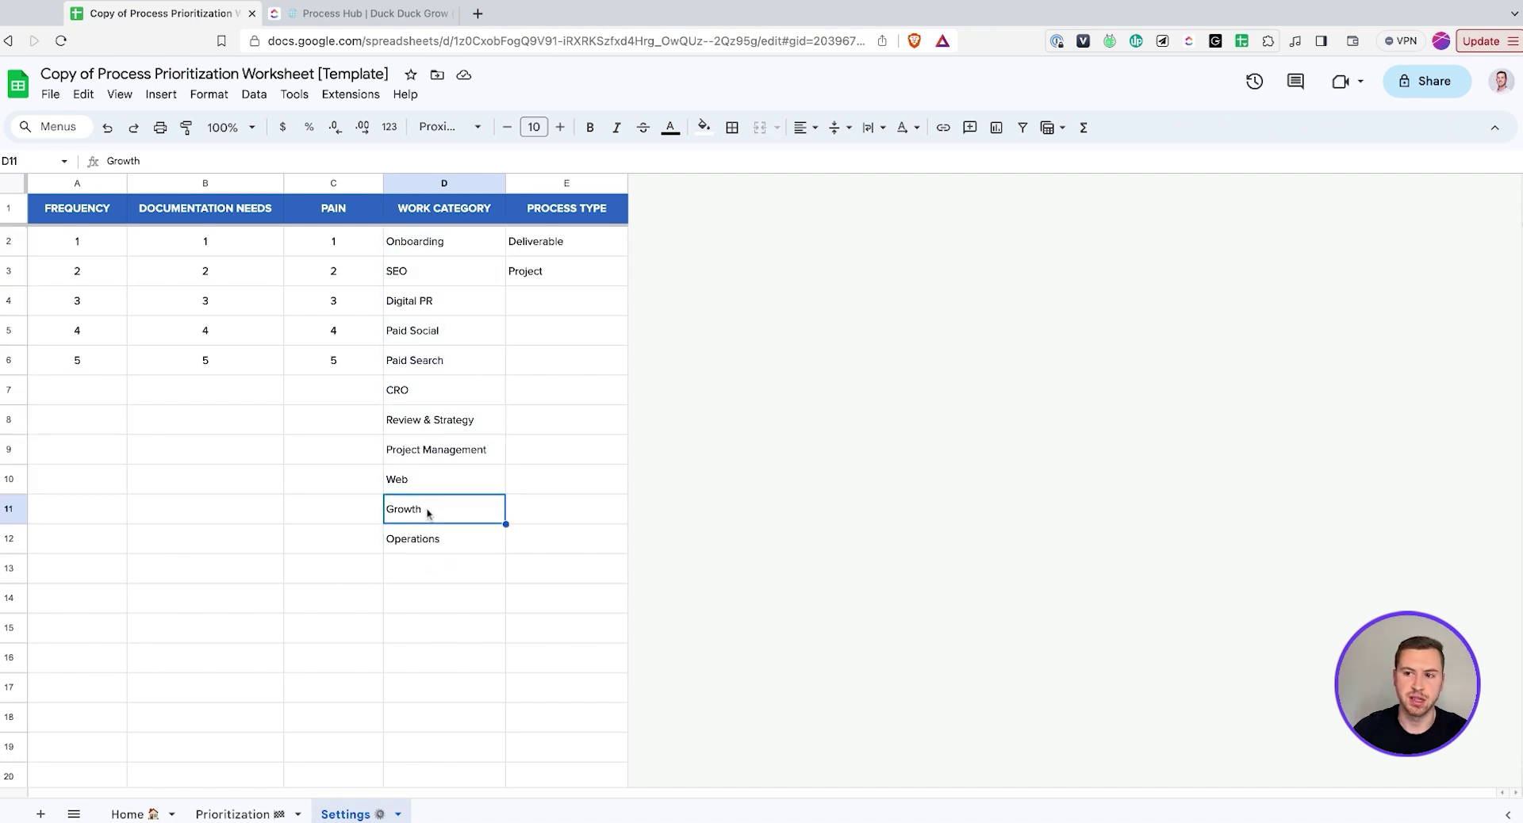
{"action": "left_click", "coordinate": [417, 548]}
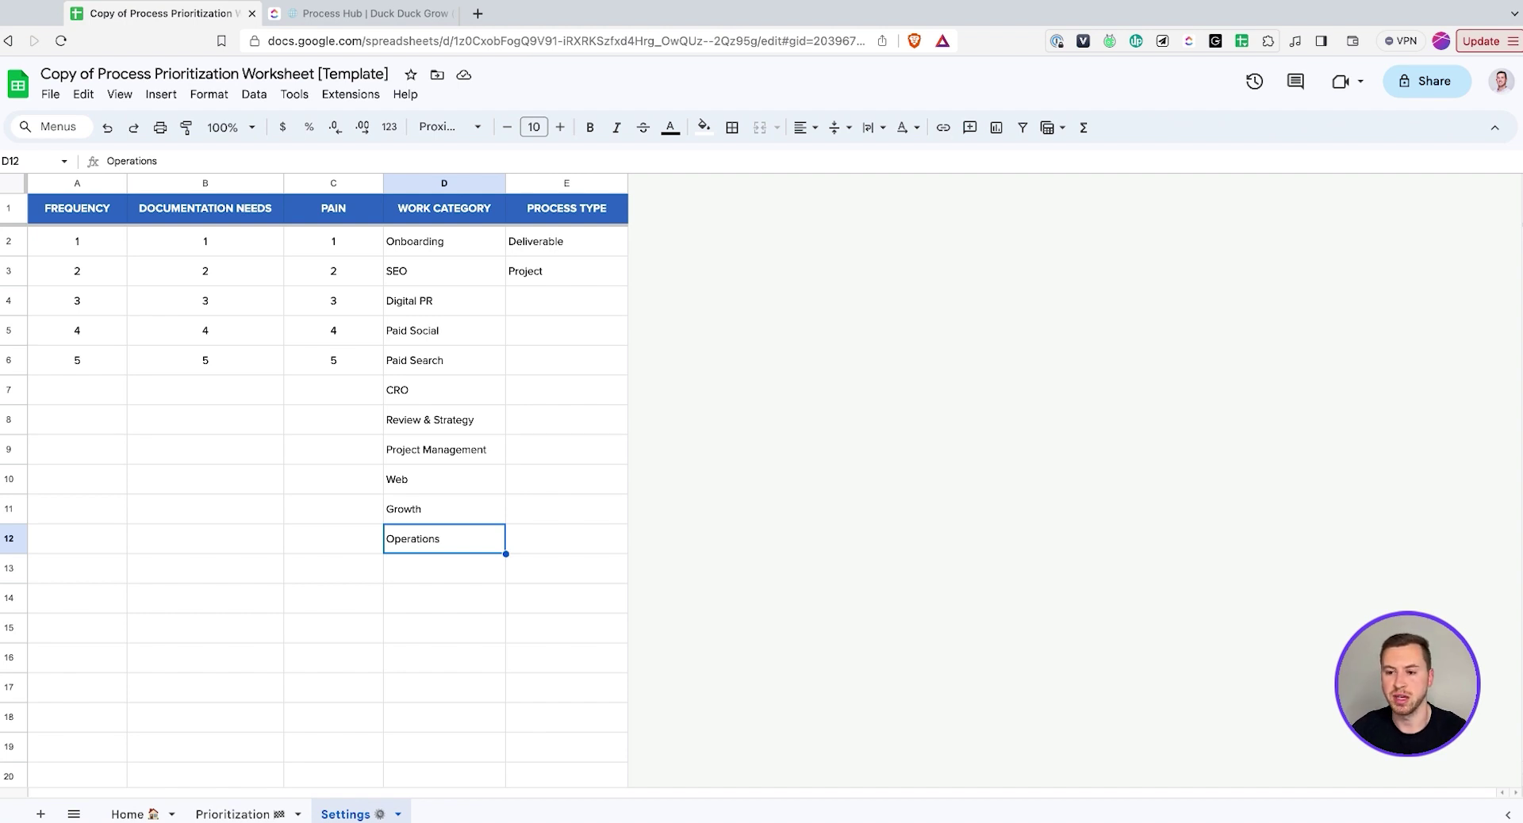
- Select the work category range D2:D12 to review all the categories together
{"action": "left_click", "coordinate": [442, 243]}
{"action": "key", "text": "shift+Down"}
{"action": "key", "text": "shift+Down"}
{"action": "key", "text": "shift+Down"}
{"action": "key", "text": "shift+Down"}
{"action": "key", "text": "shift+Down"}
{"action": "key", "text": "shift+Down"}
{"action": "key", "text": "shift+Down"}
{"action": "key", "text": "shift+Down"}
{"action": "key", "text": "shift+Down"}
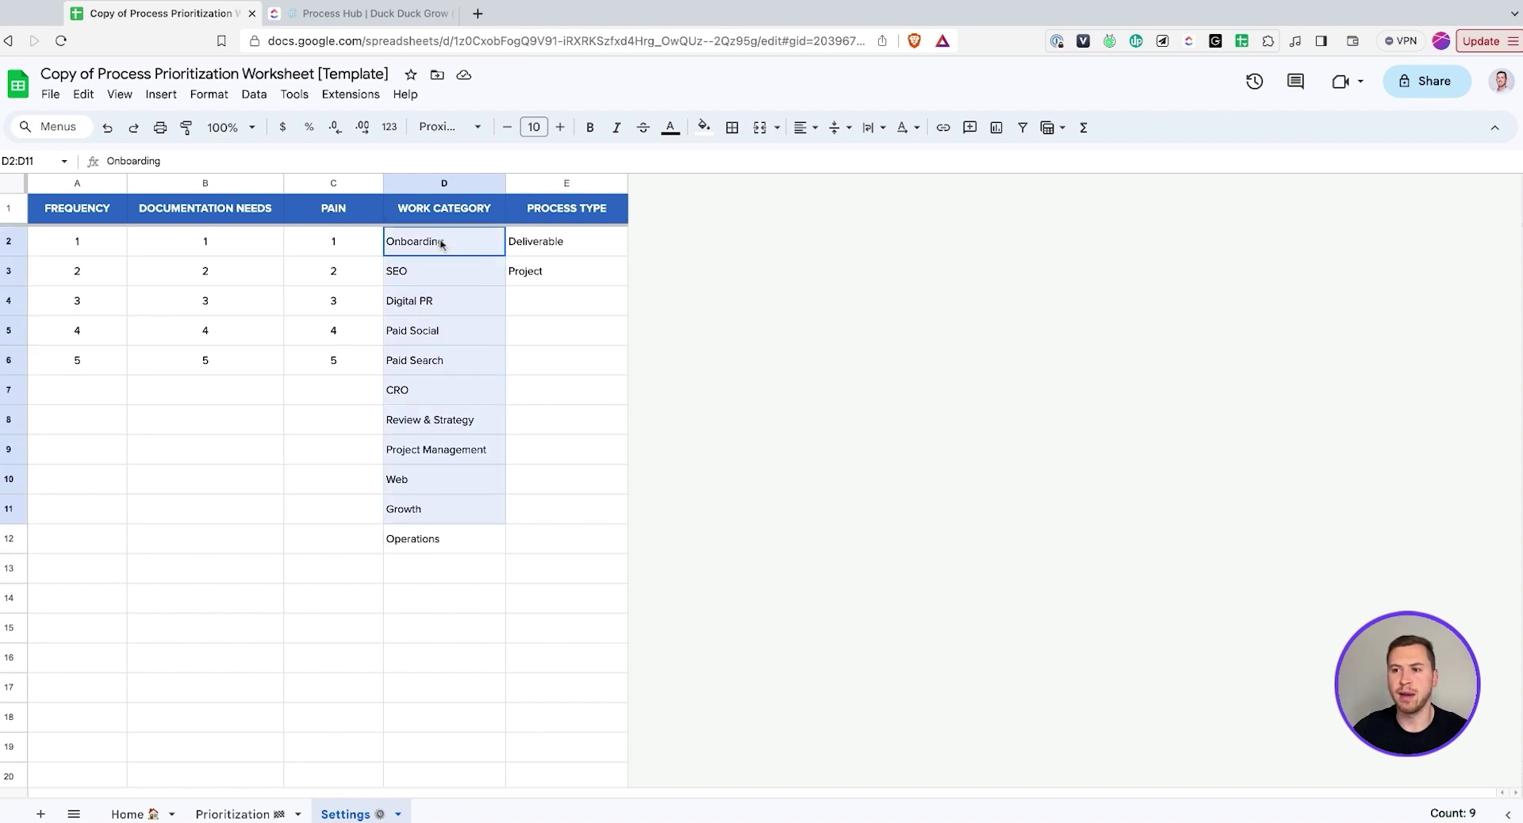
{"action": "key", "text": "shift+Down"}
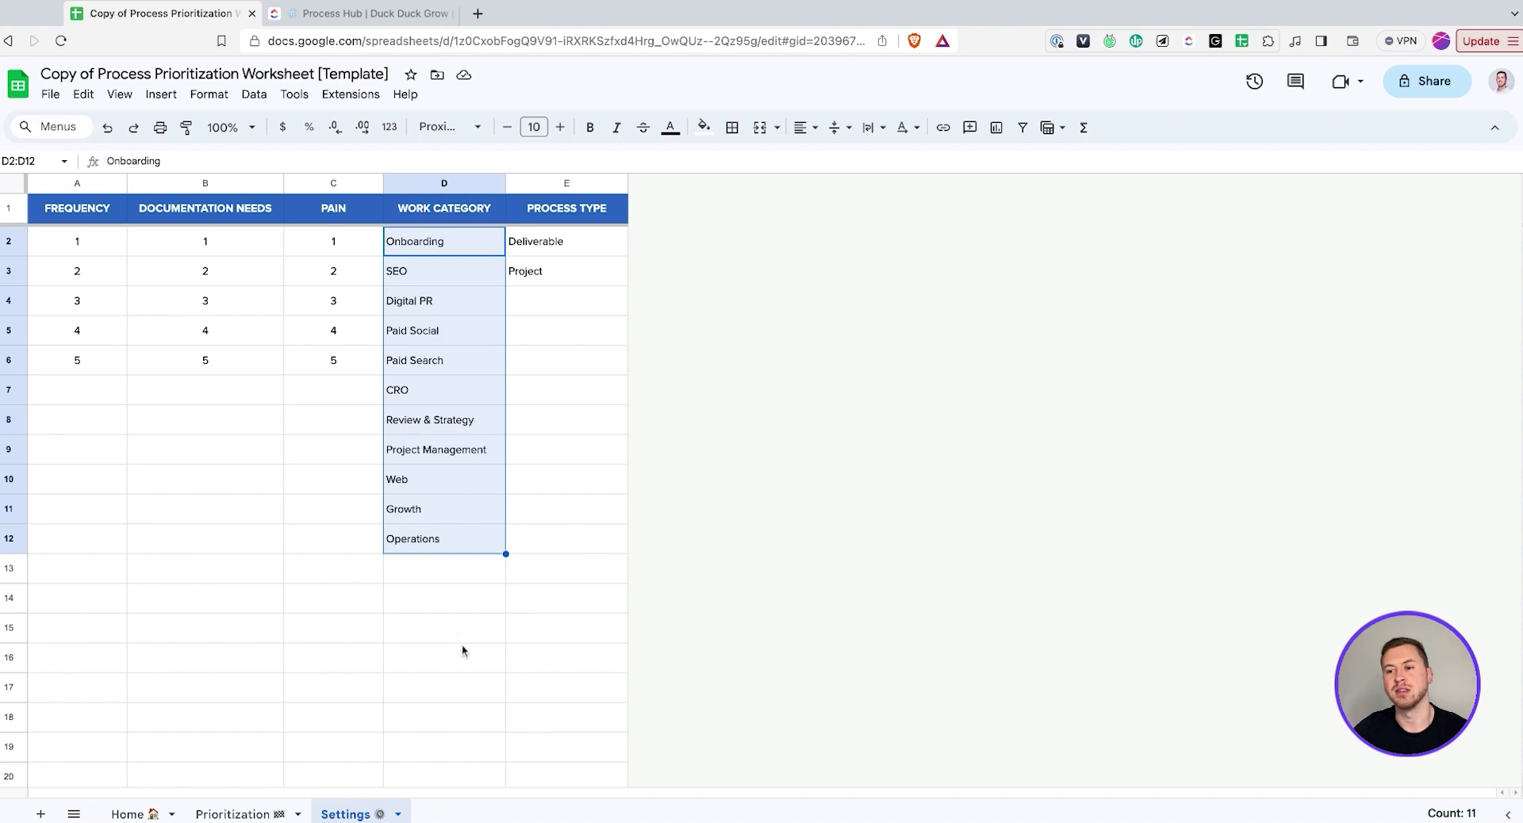
- Open the Prioritization sheet, look over its sample entries and duplicate the sheet
{"action": "left_click", "coordinate": [238, 812]}
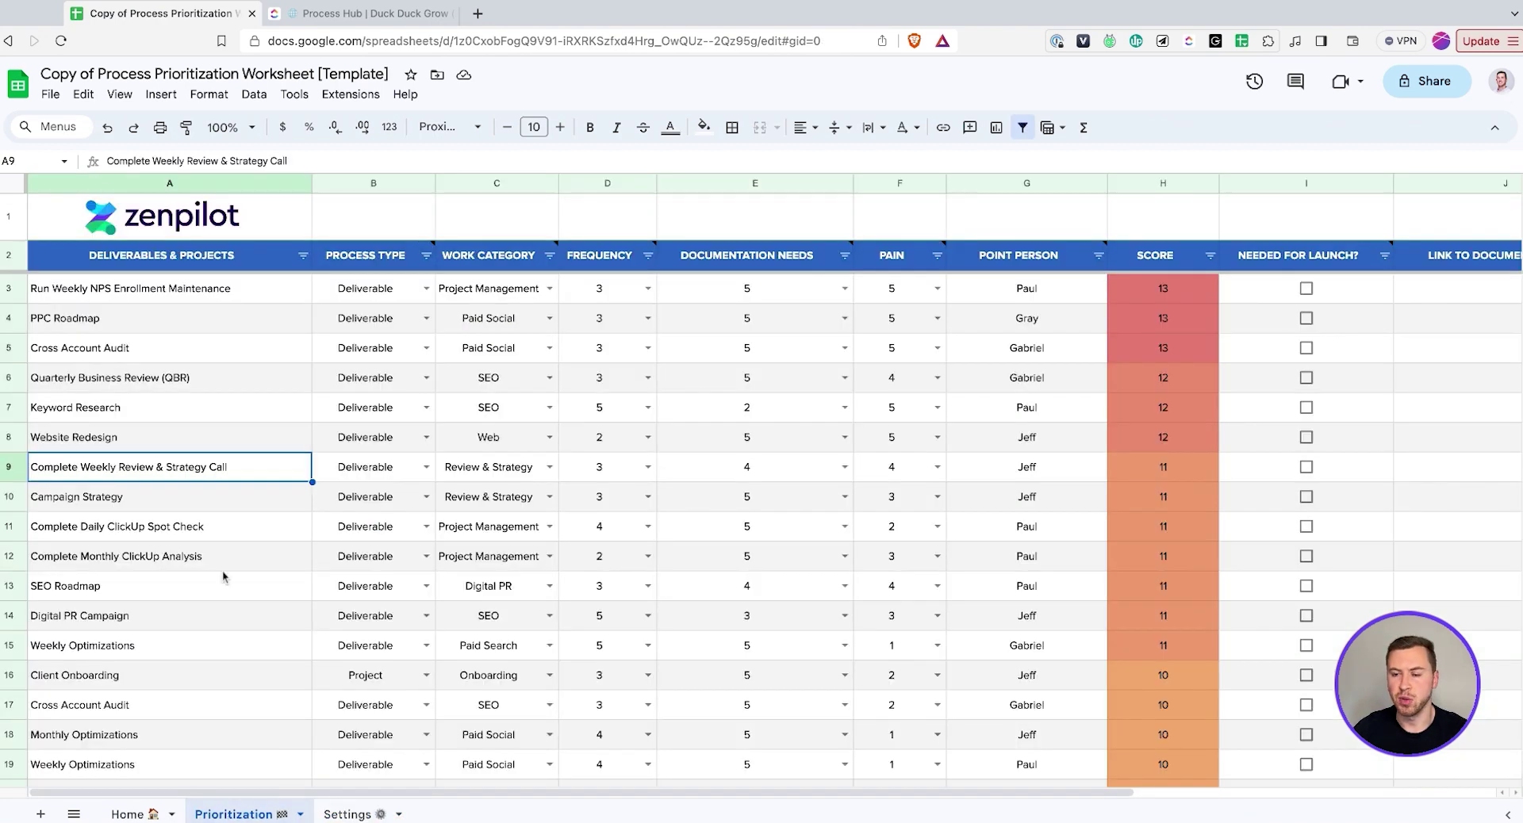
{"action": "left_click", "coordinate": [228, 350]}
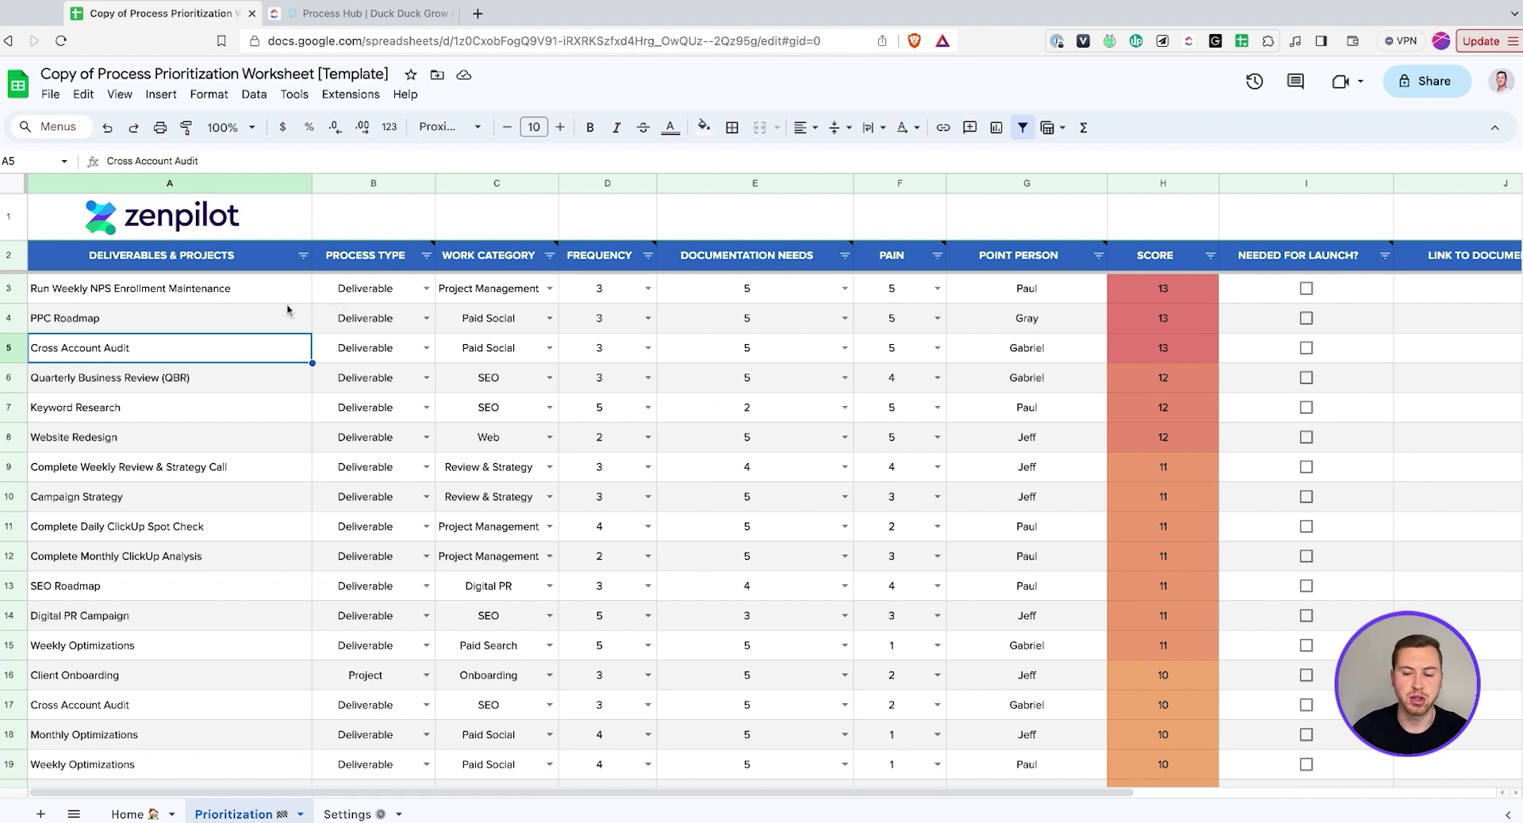
{"action": "left_click_drag", "start_coordinate": [253, 294], "coordinate": [854, 547]}
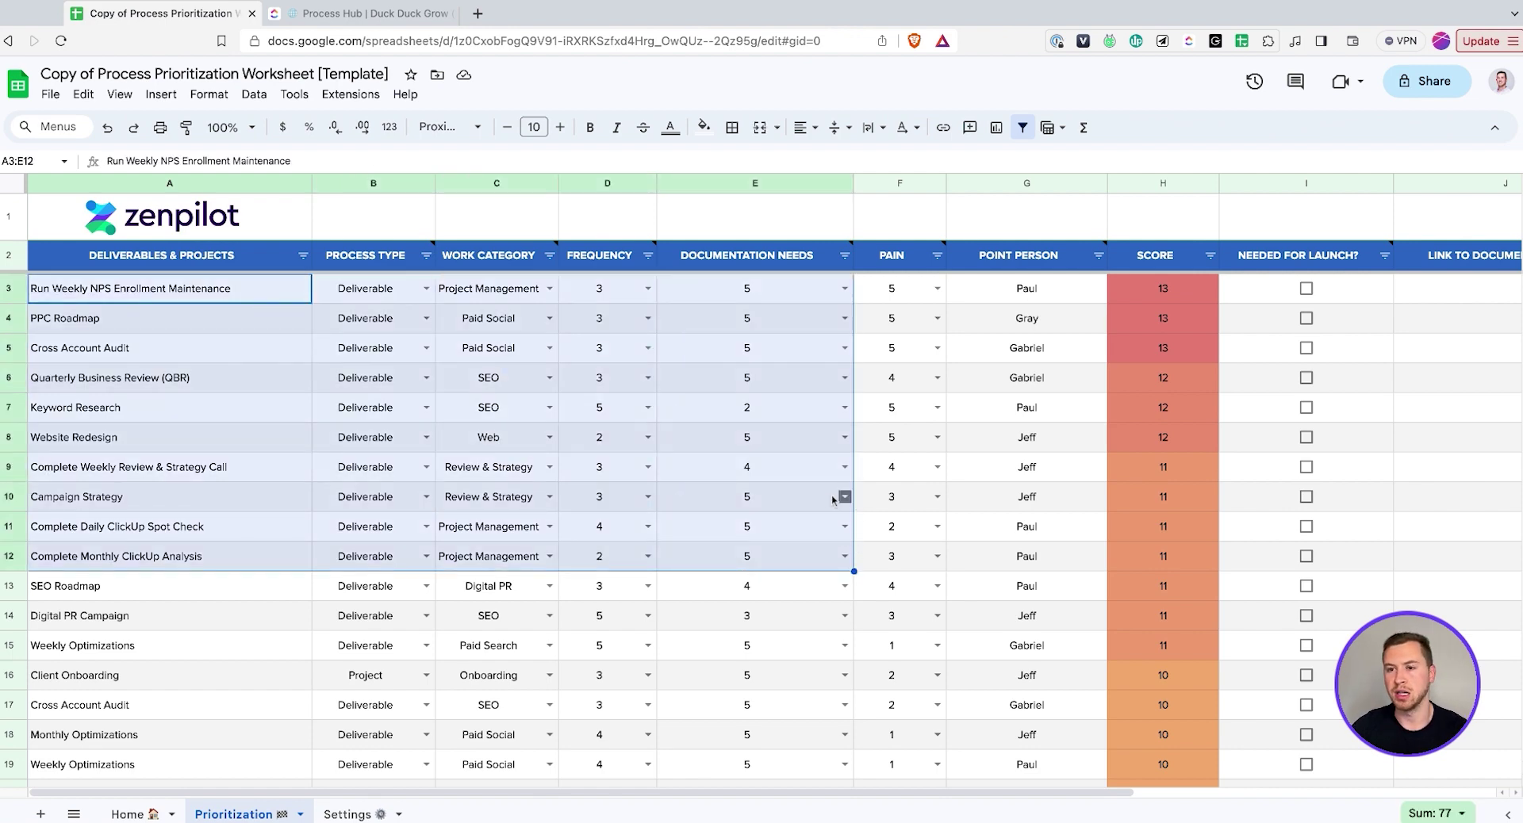
{"action": "left_click", "coordinate": [300, 814]}
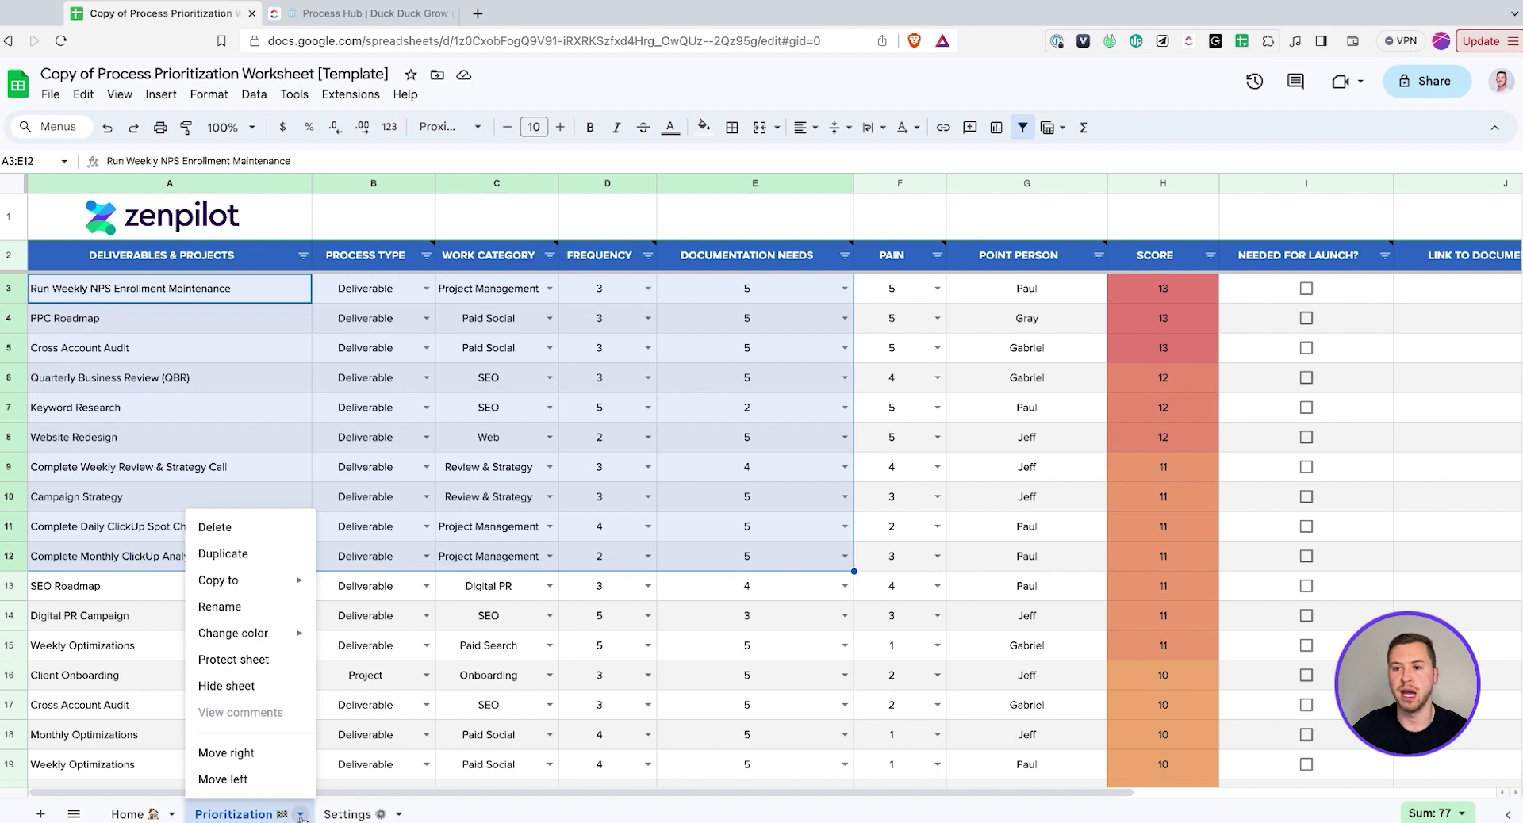
{"action": "mouse_move", "coordinate": [278, 590]}
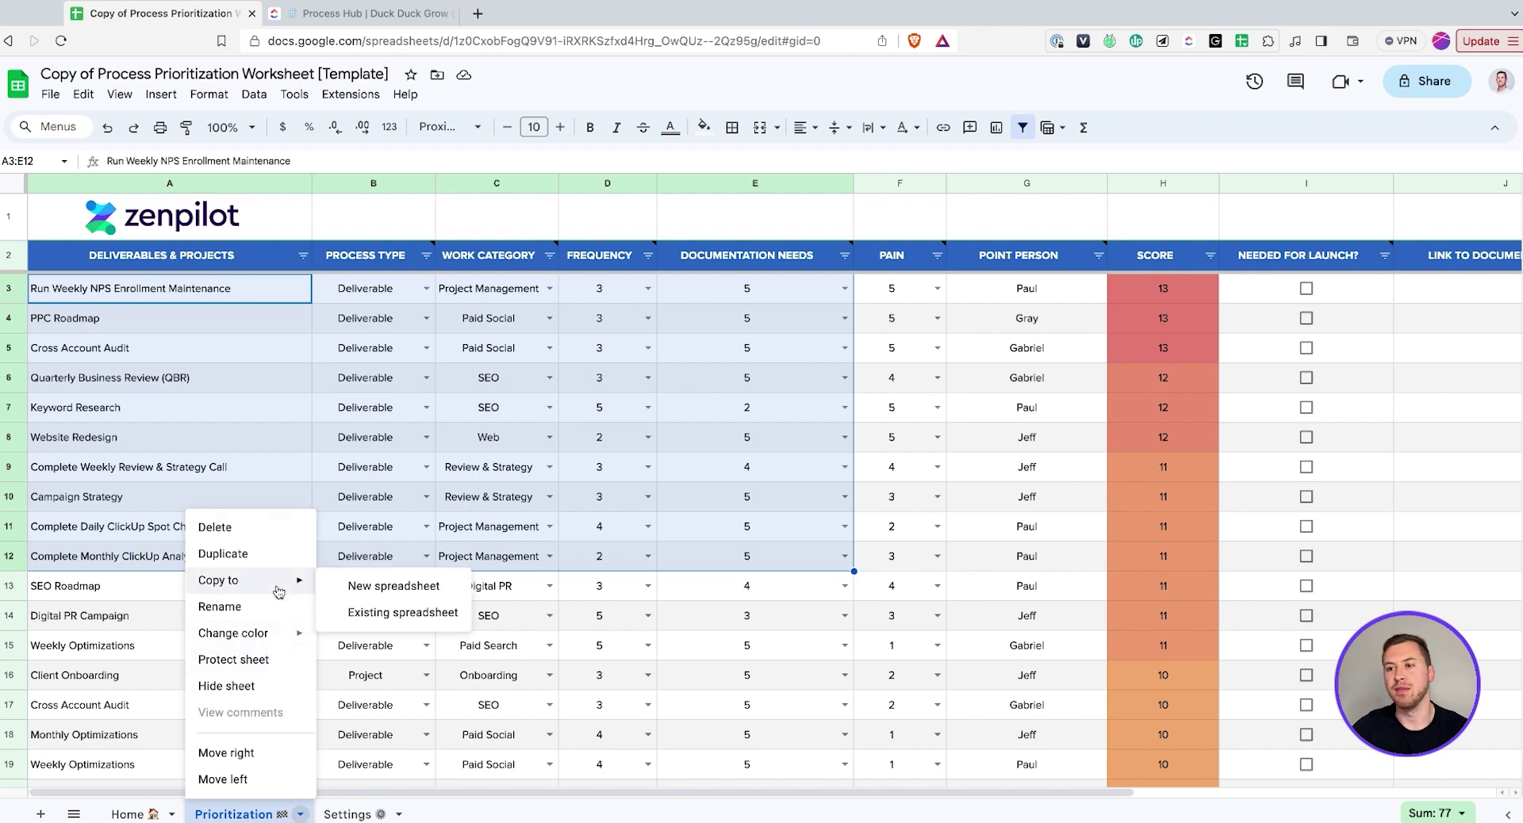
{"action": "left_click", "coordinate": [264, 555]}
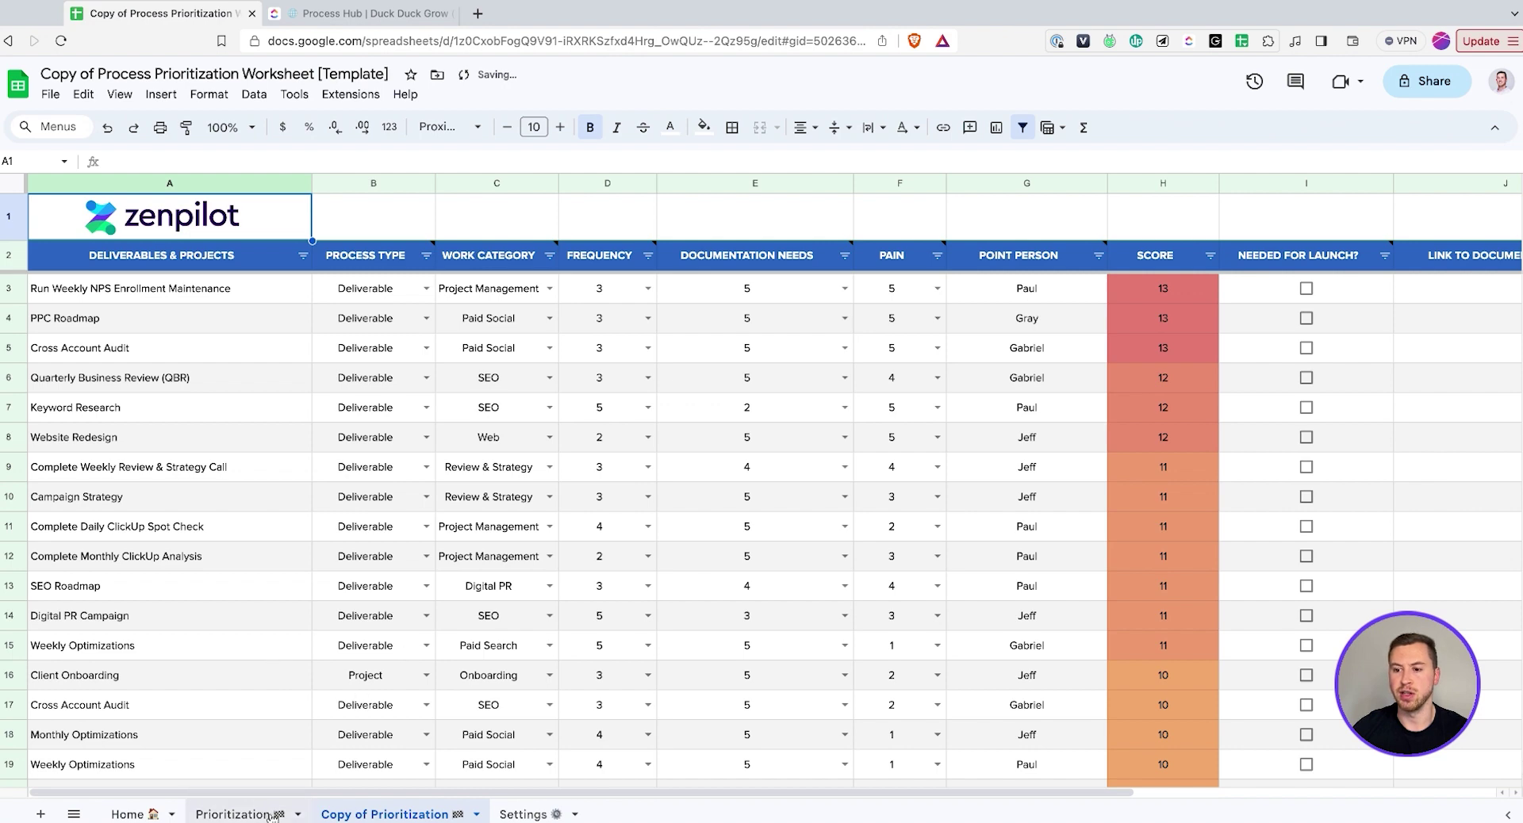
- Examine the sample deliverables and projects and their process types on the duplicated Prioritization sheet
{"action": "left_click_drag", "start_coordinate": [144, 298], "coordinate": [202, 565]}
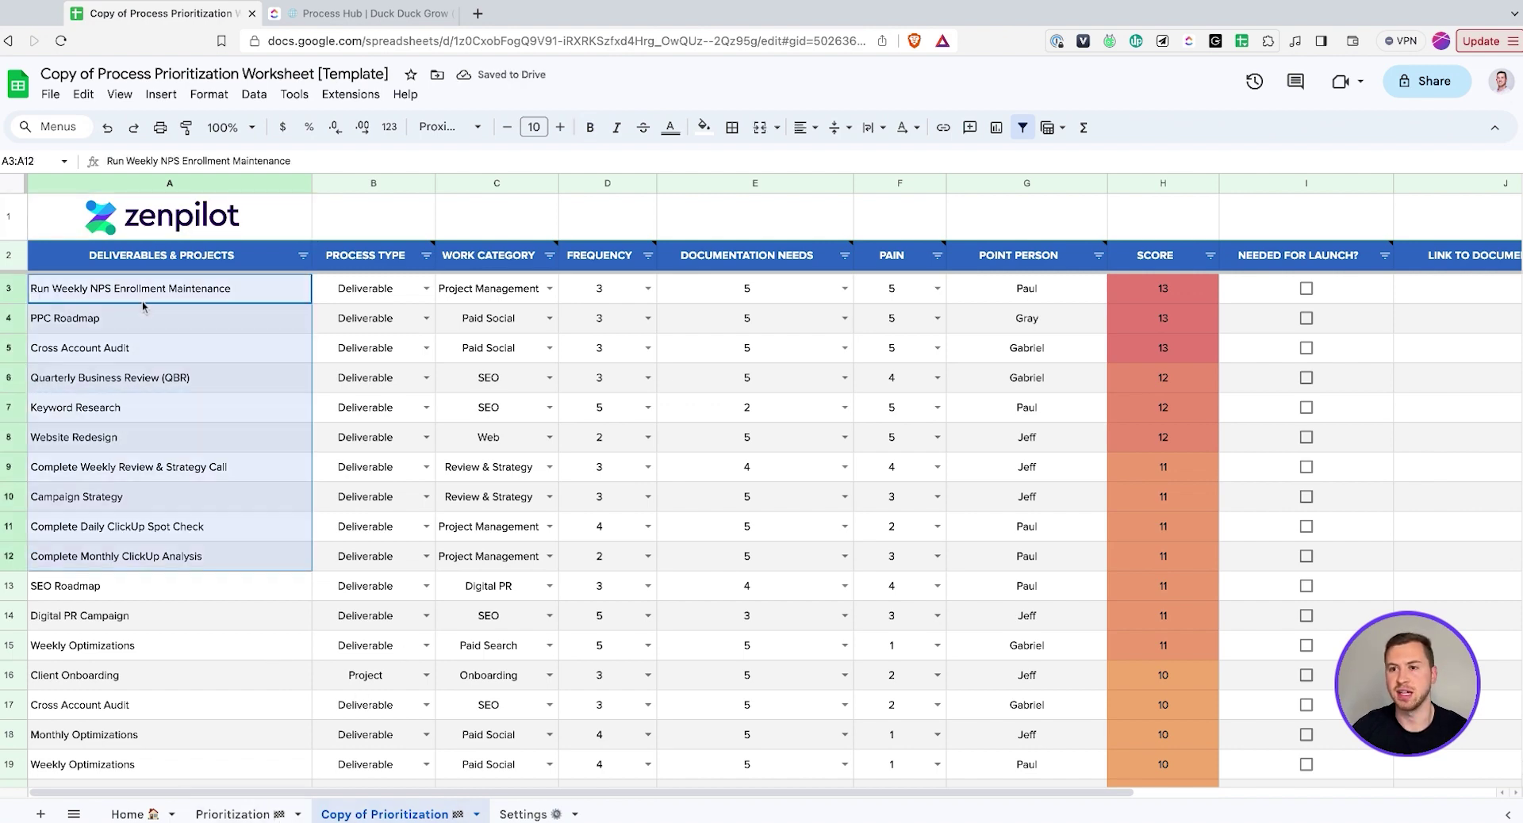
{"action": "left_click", "coordinate": [387, 649]}
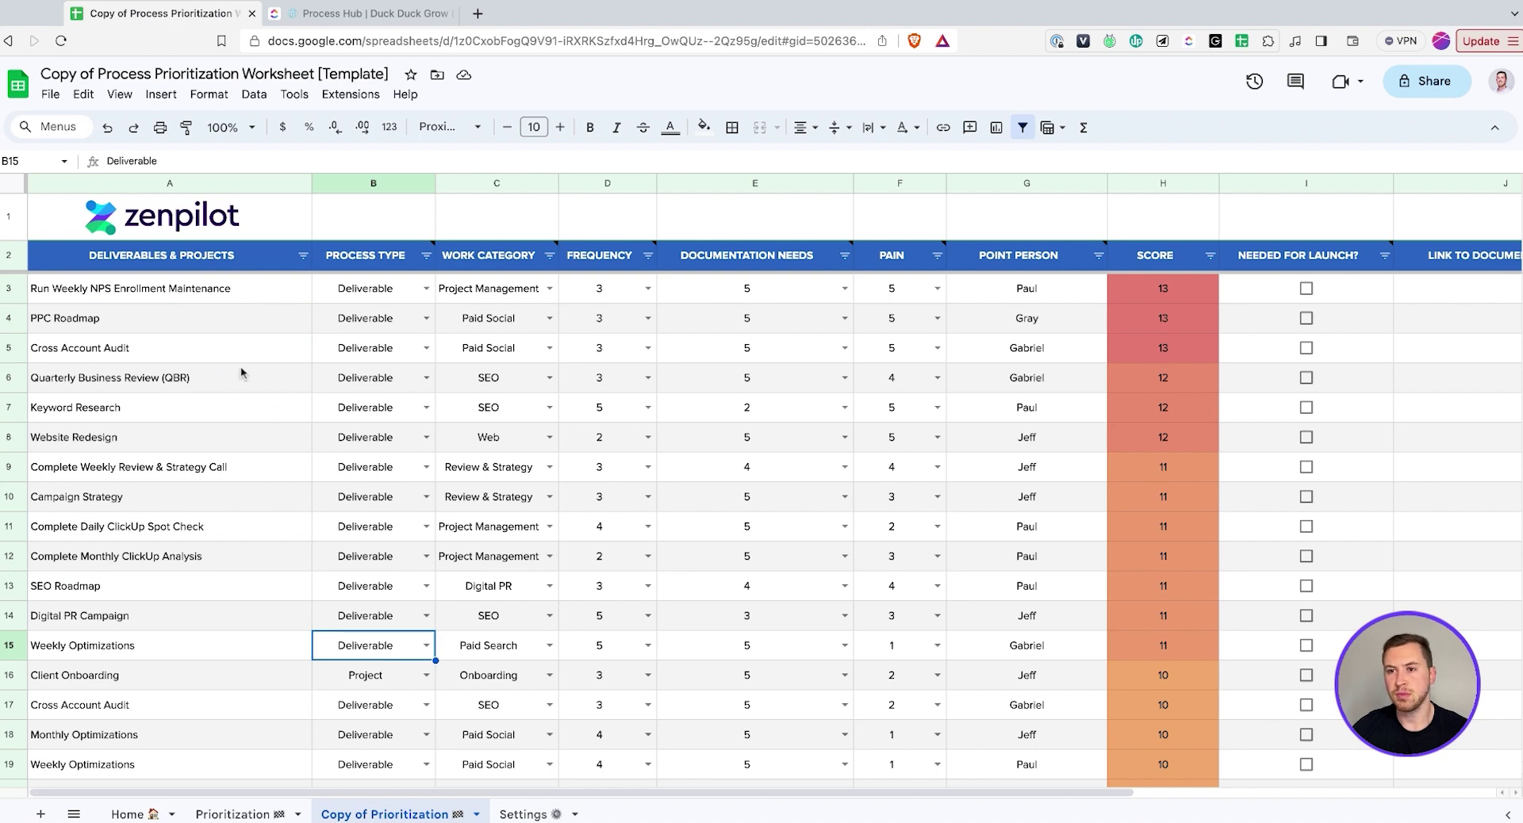
{"action": "scroll", "coordinate": [242, 371], "scroll_direction": "down", "scroll_amount": 3}
{"action": "scroll", "coordinate": [240, 372], "scroll_direction": "down", "scroll_amount": 6}
{"action": "scroll", "coordinate": [240, 377], "scroll_direction": "up", "scroll_amount": 9}
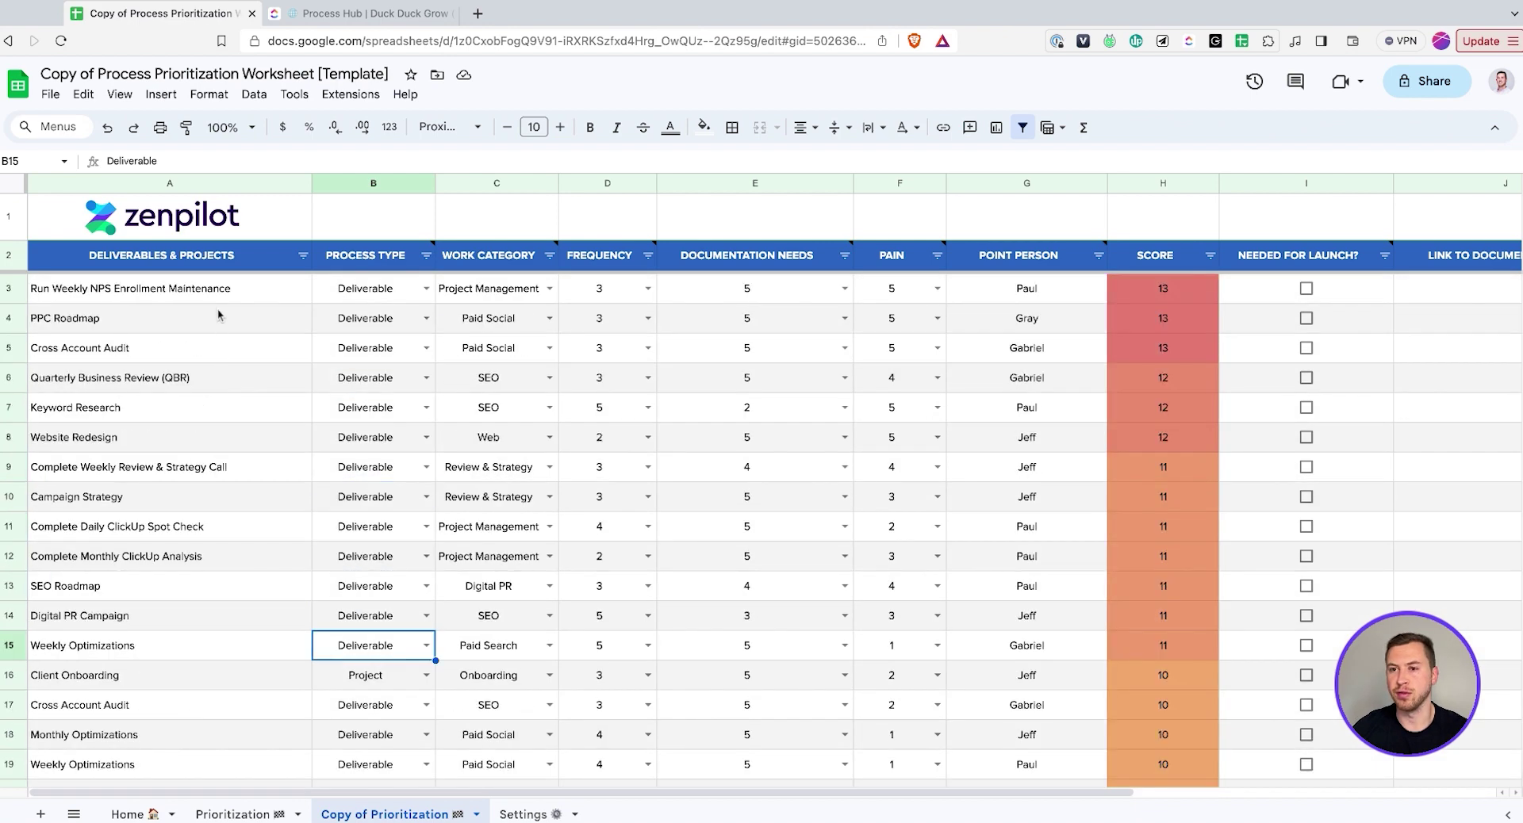
{"action": "left_click_drag", "start_coordinate": [224, 298], "coordinate": [238, 765]}
{"action": "left_click", "coordinate": [381, 685]}
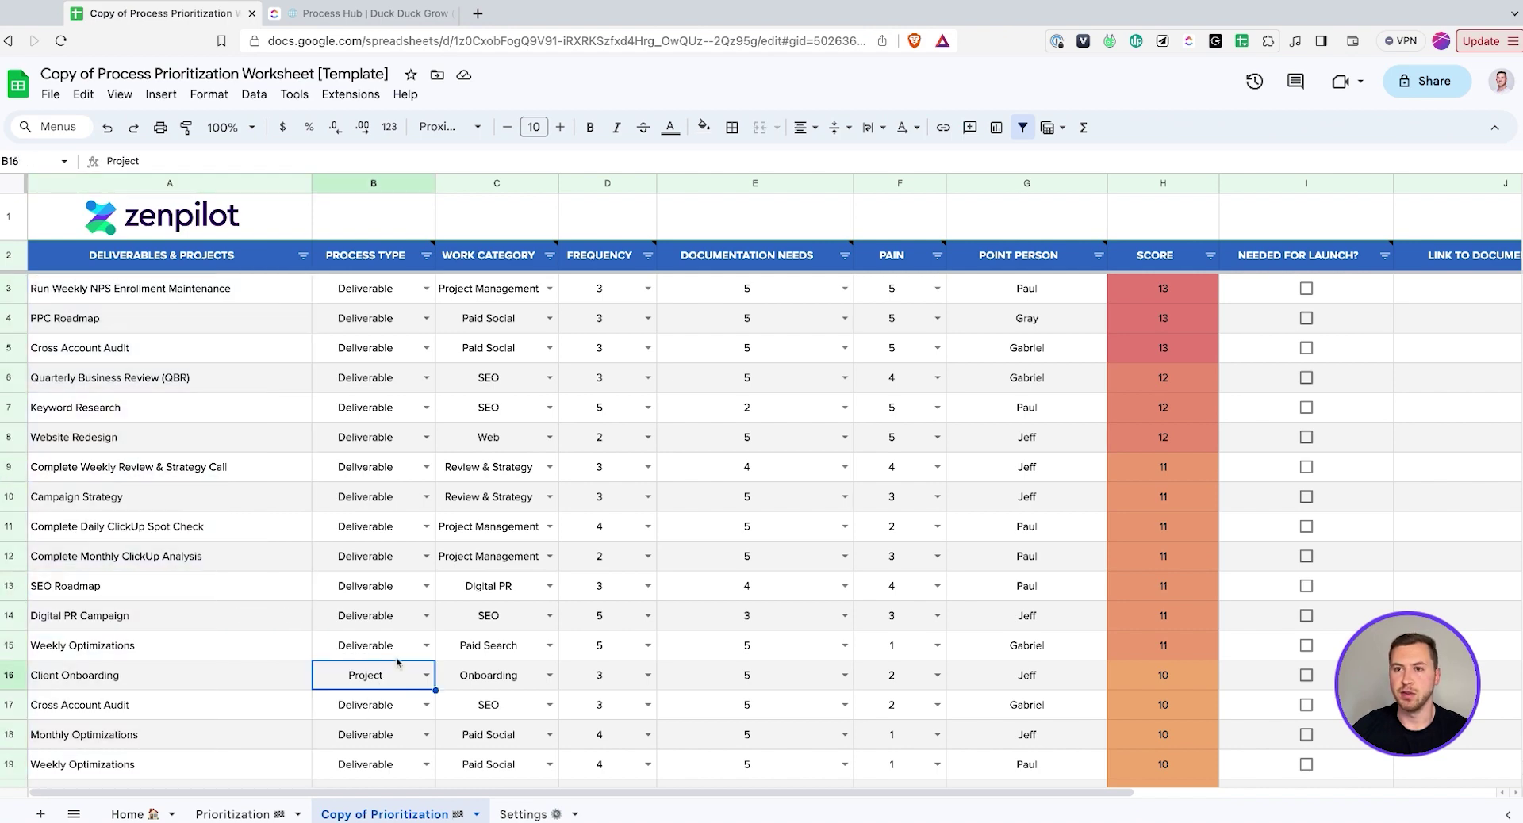
{"action": "left_click", "coordinate": [176, 299]}
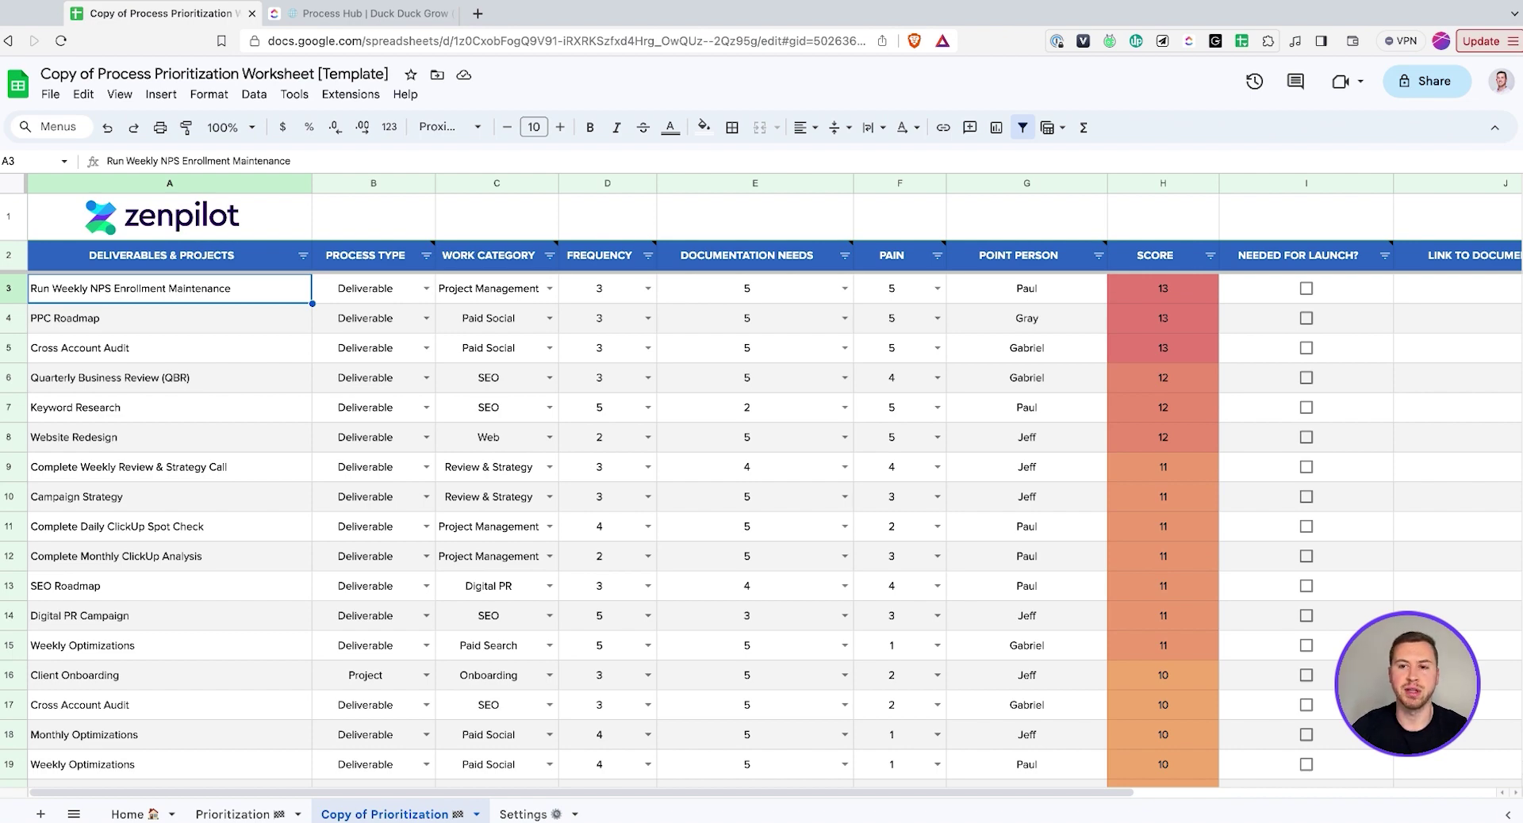
{"action": "left_click", "coordinate": [189, 311]}
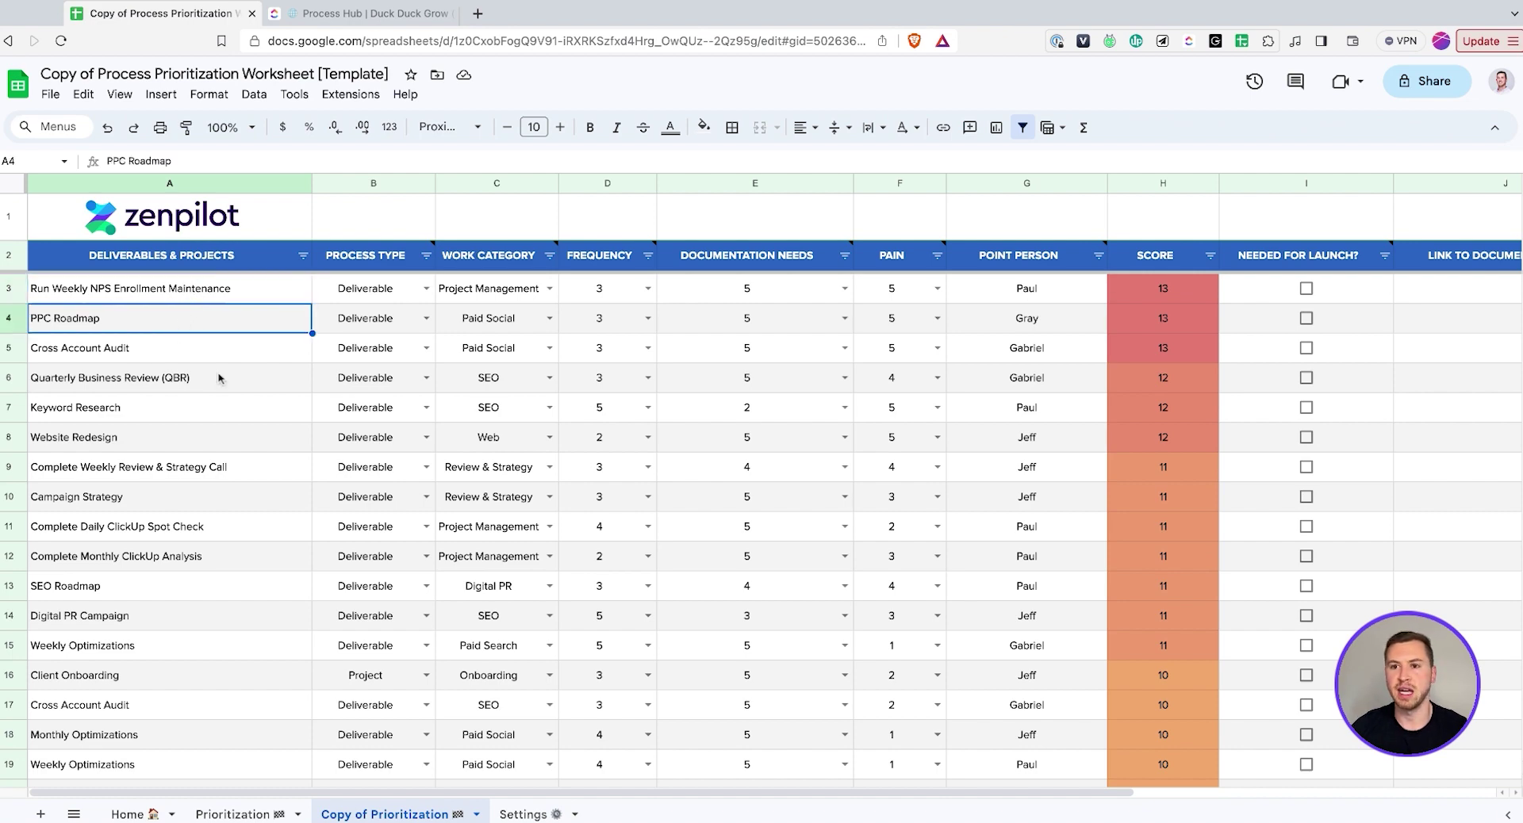
{"action": "left_click", "coordinate": [190, 406]}
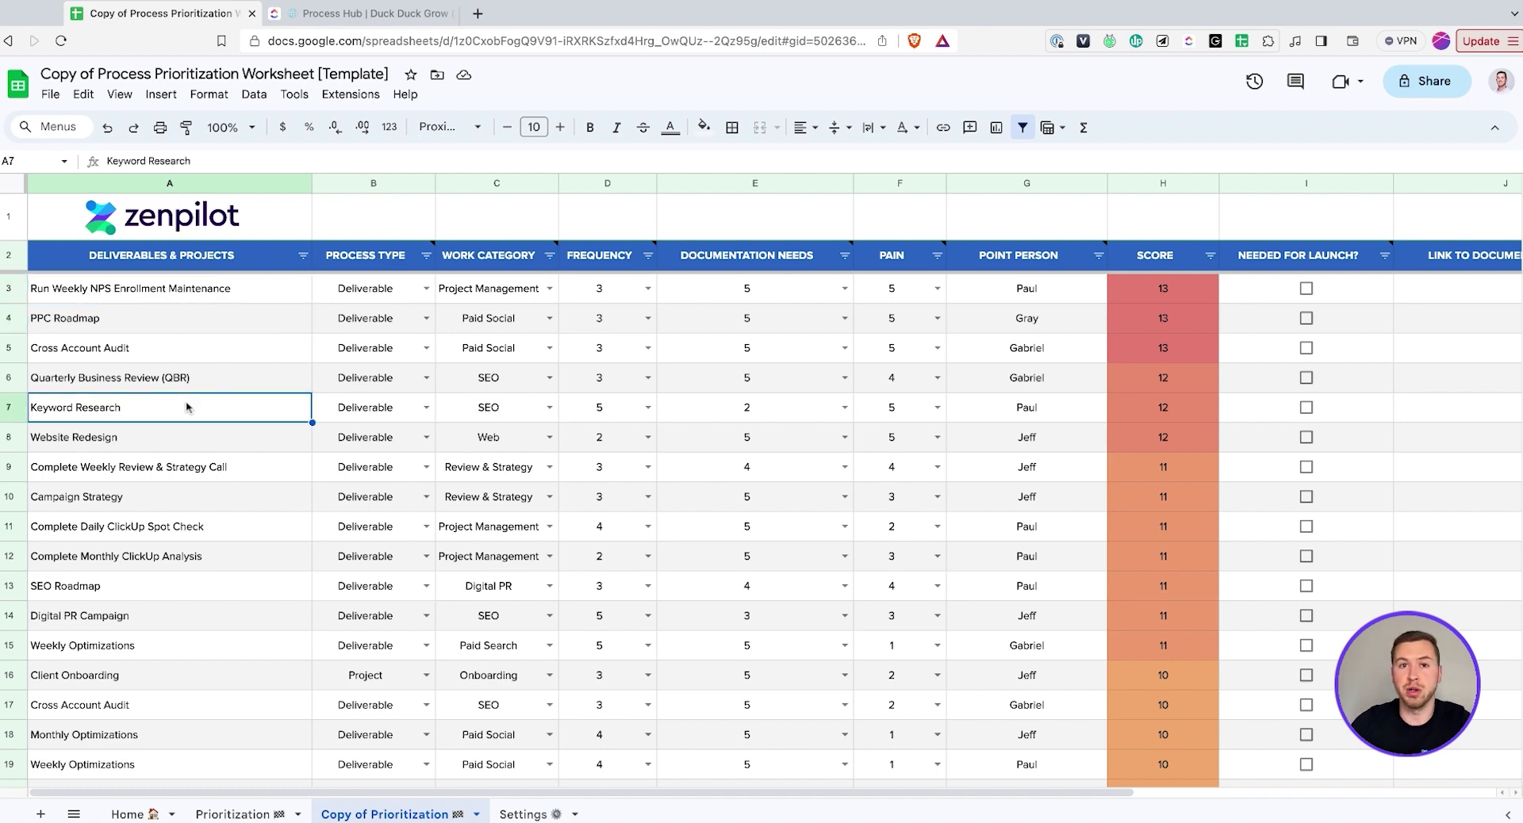
{"action": "left_click", "coordinate": [161, 476]}
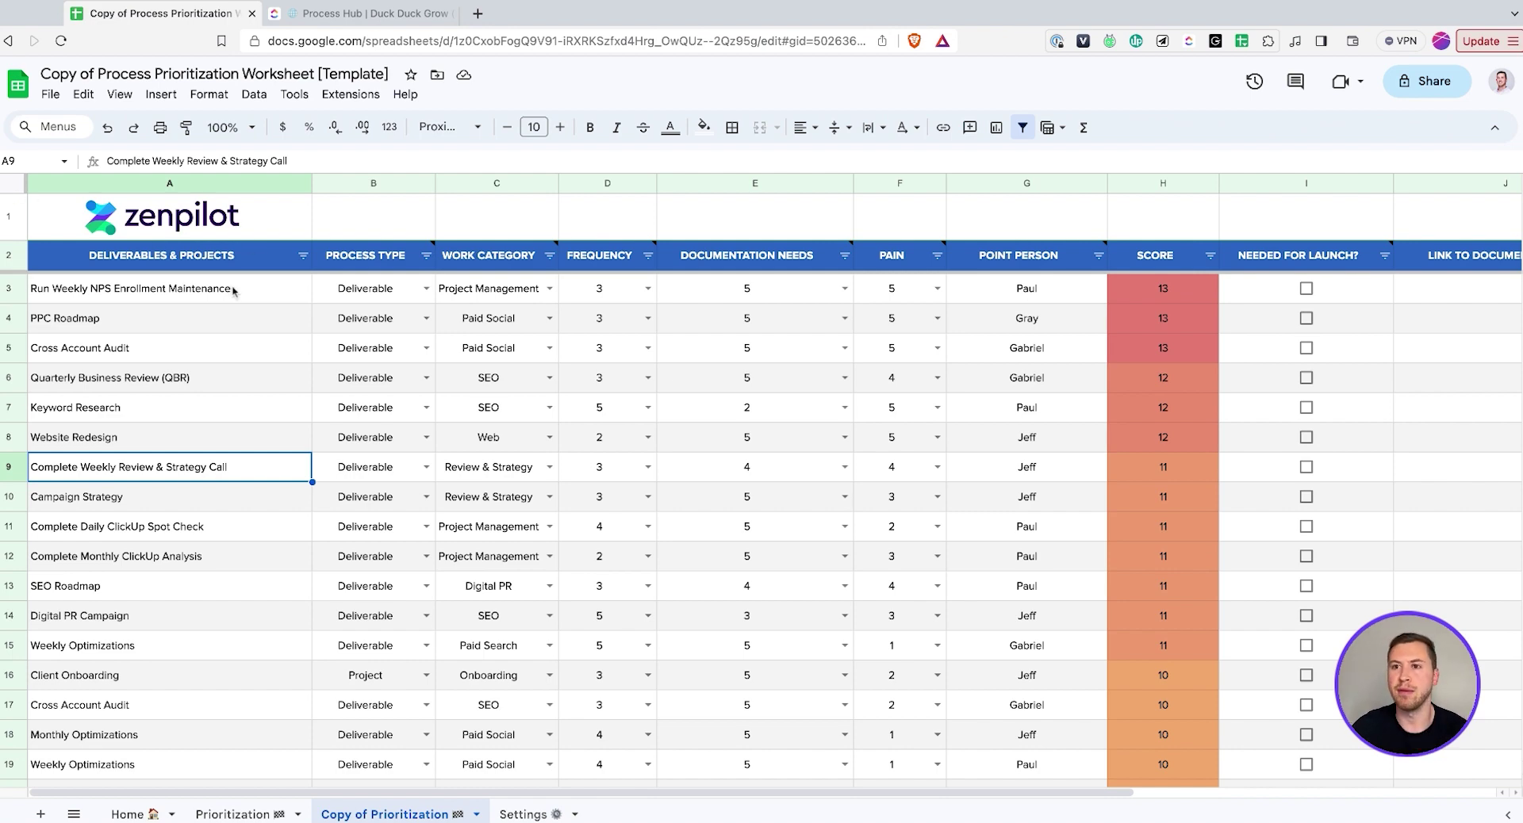
- Review the sample deliverables and projects, selecting A3:A18 and A3:A13 in turn and looking through the rest of the list
{"action": "left_click_drag", "start_coordinate": [236, 293], "coordinate": [249, 668]}
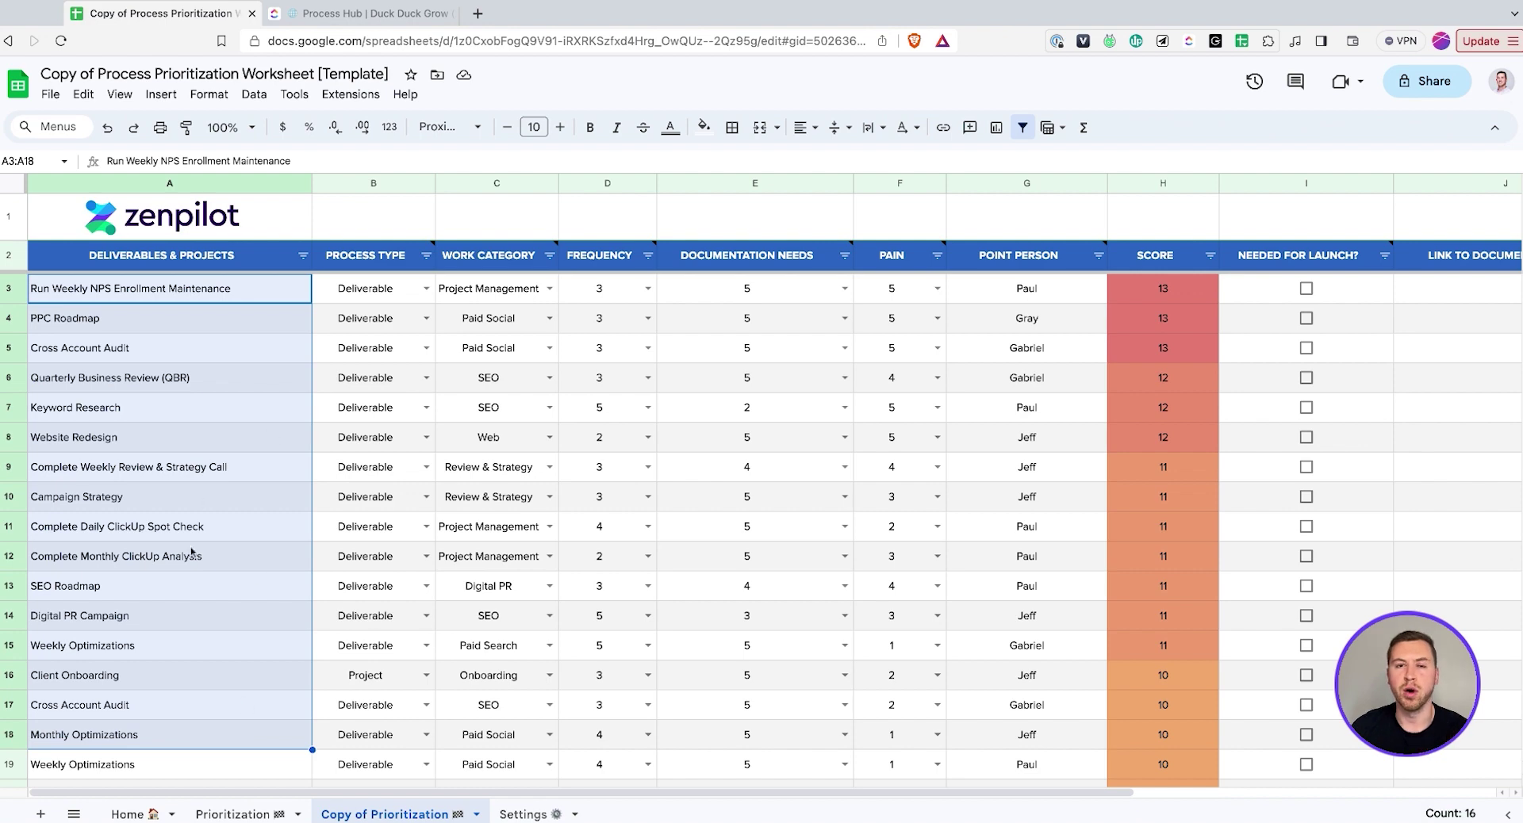
{"action": "left_click", "coordinate": [240, 331]}
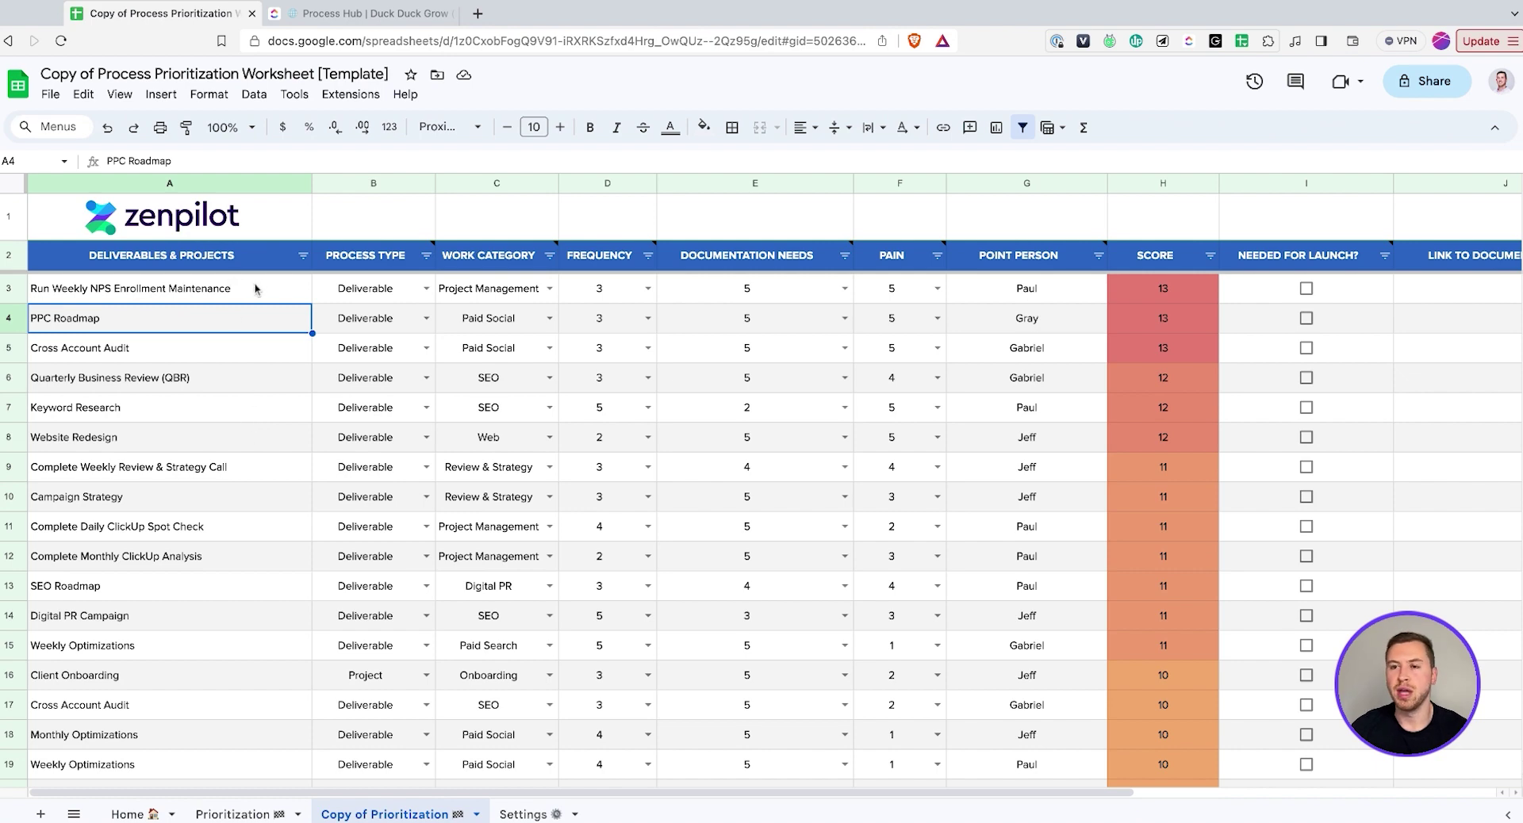
{"action": "left_click_drag", "start_coordinate": [255, 288], "coordinate": [238, 590]}
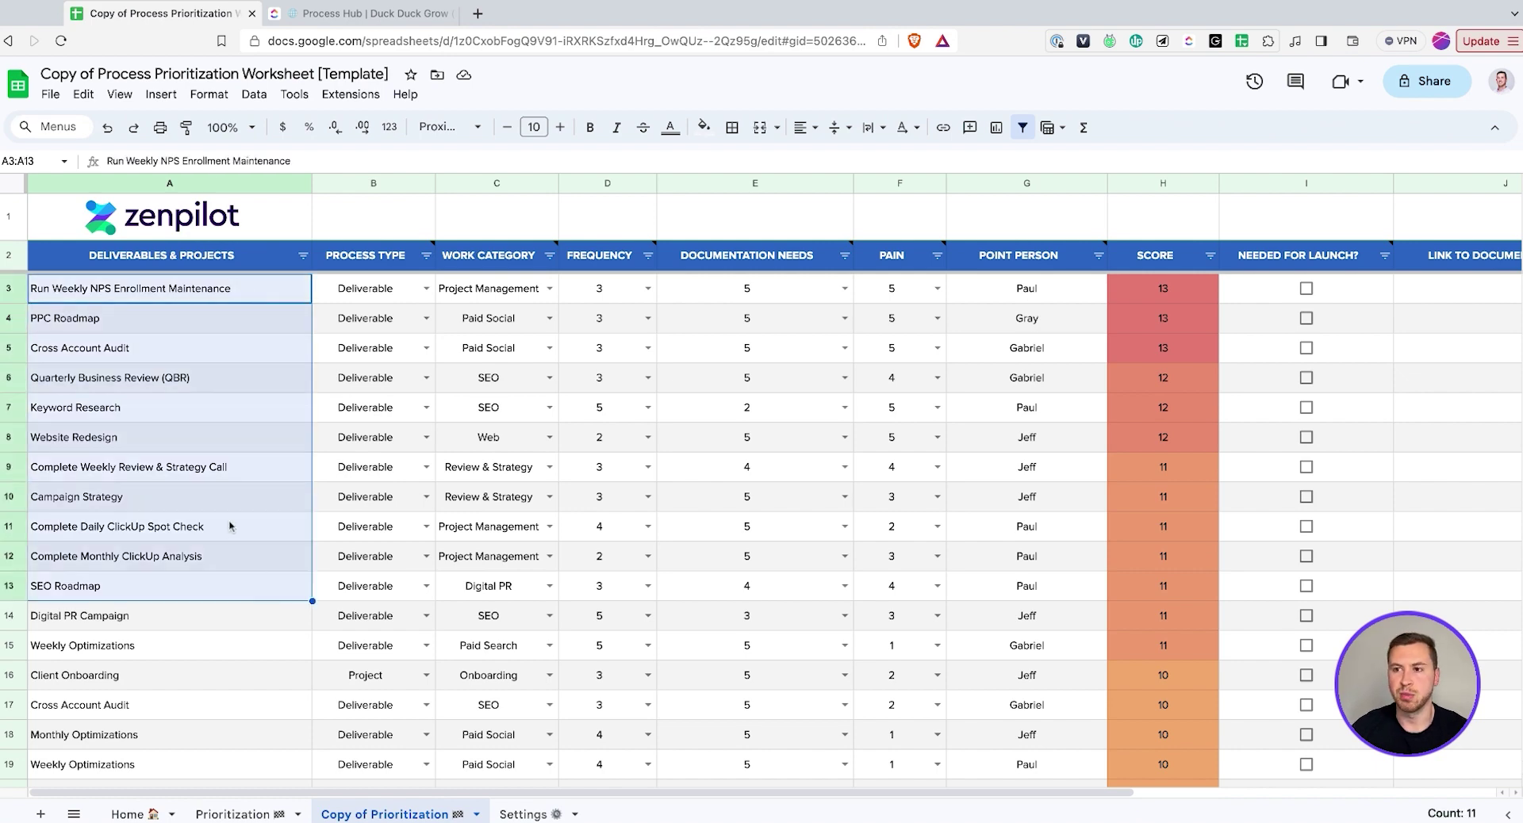
{"action": "left_click", "coordinate": [228, 500]}
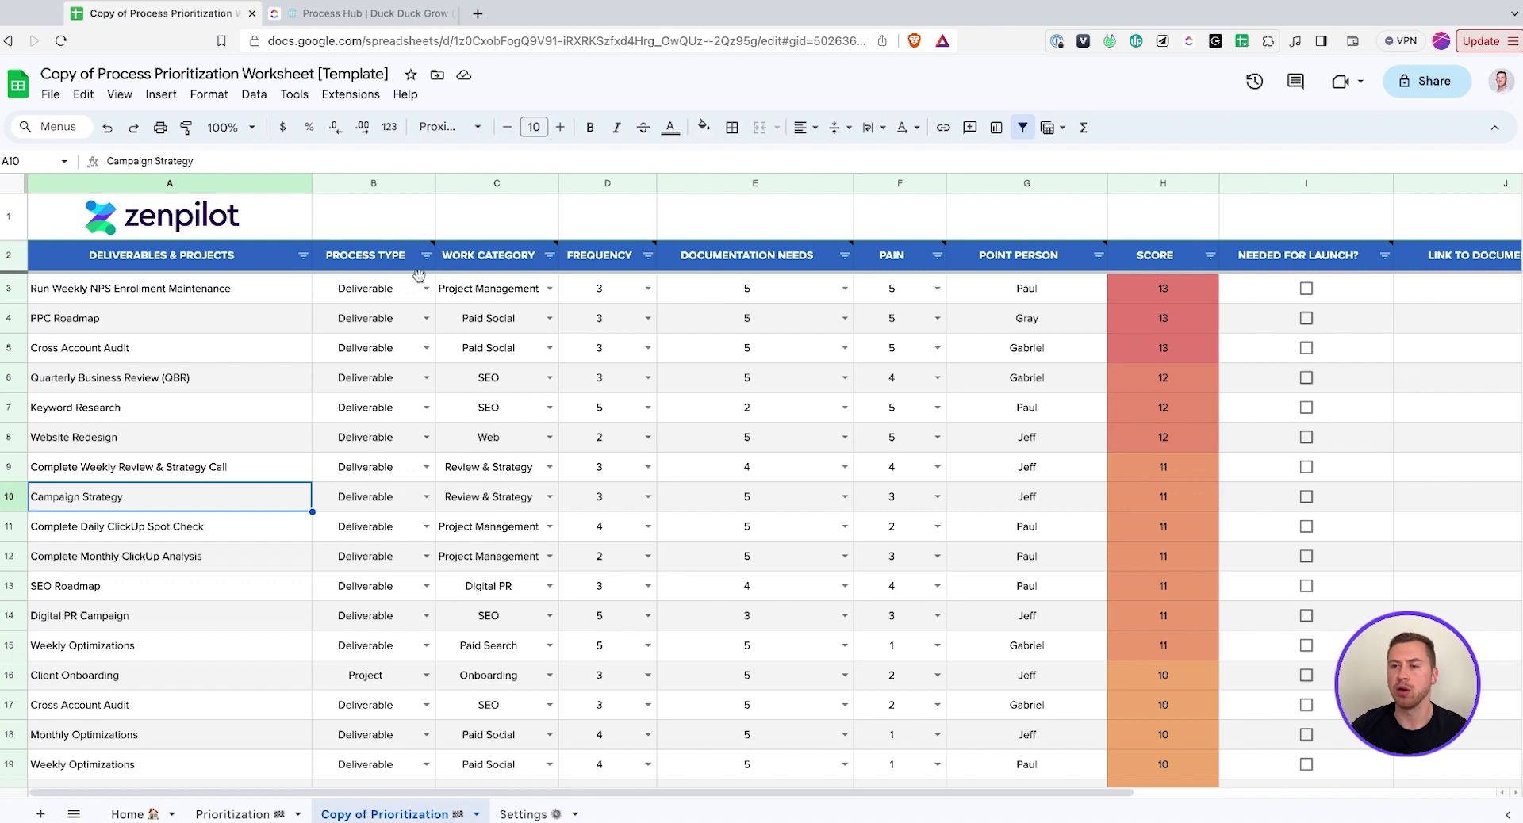
{"action": "scroll", "coordinate": [367, 331], "scroll_direction": "down", "scroll_amount": 10}
{"action": "scroll", "coordinate": [367, 331], "scroll_direction": "up", "scroll_amount": 10}
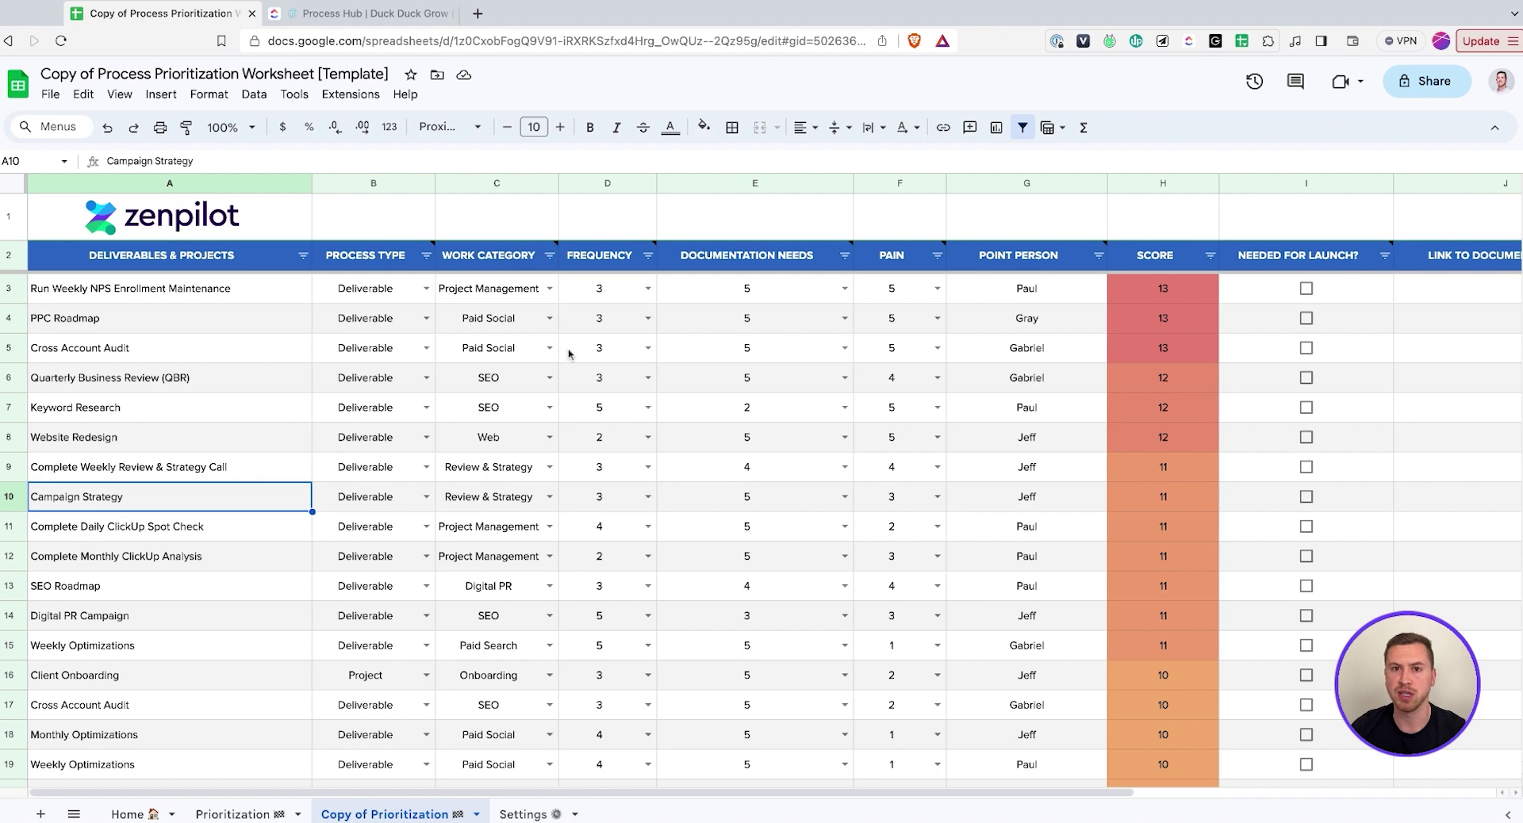
- Read the note on the Frequency column header explaining its 1-to-5 rating, and check the first process's frequency rating
{"action": "left_click", "coordinate": [528, 348]}
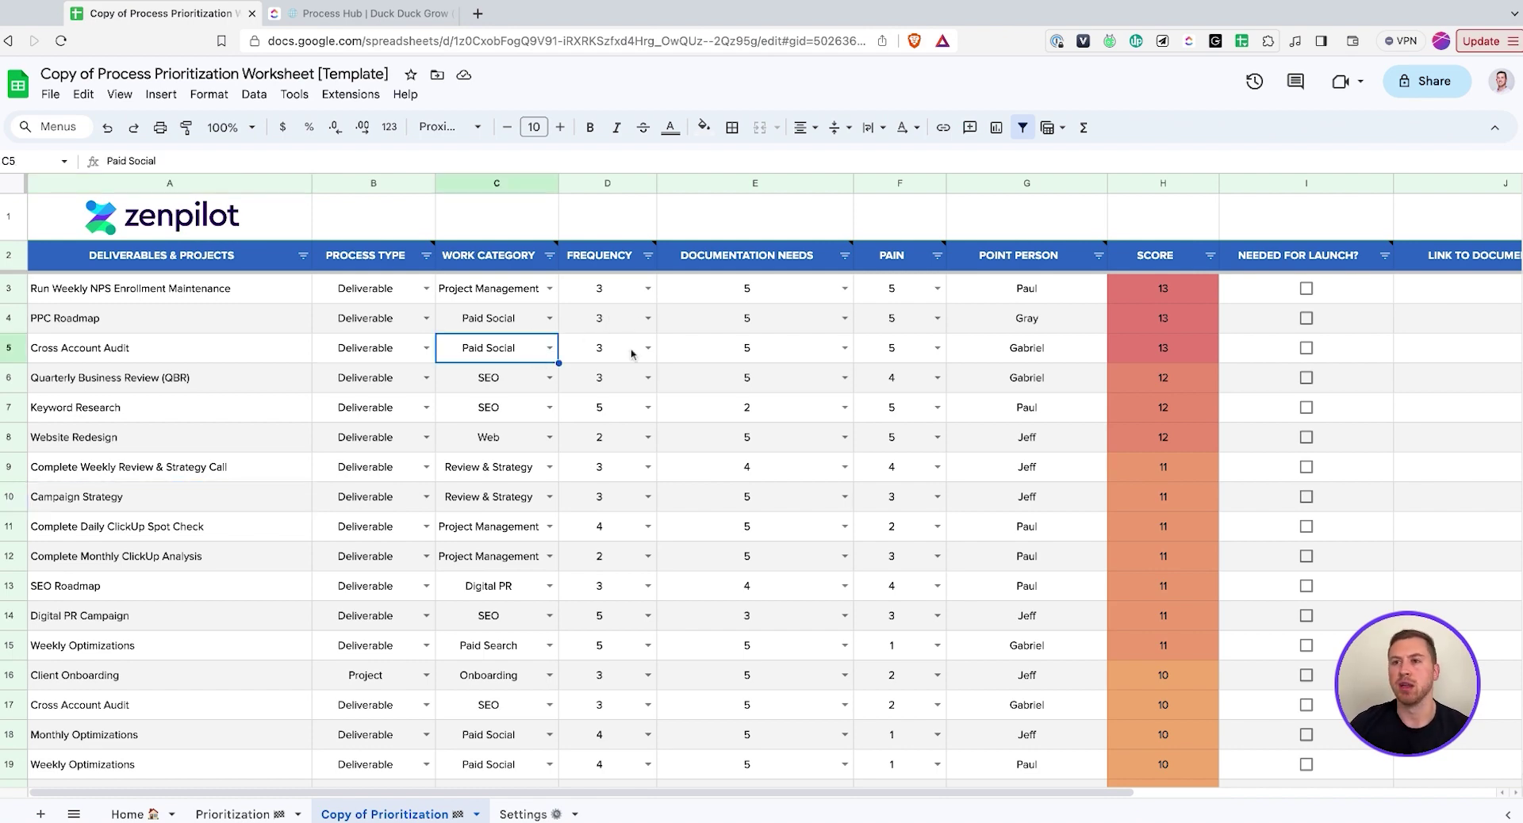
{"action": "left_click", "coordinate": [610, 256]}
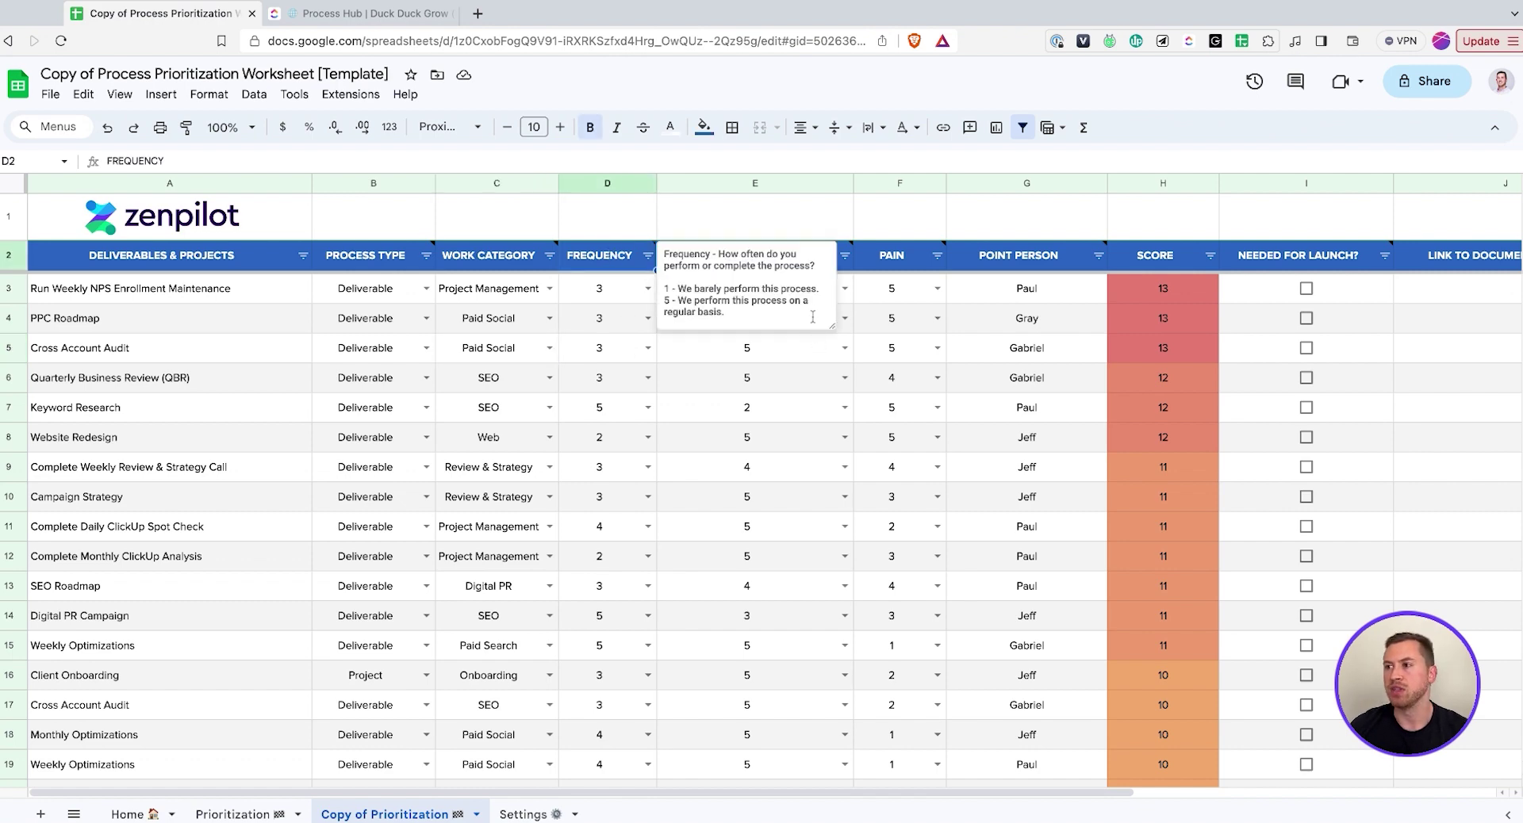
{"action": "left_click", "coordinate": [821, 348]}
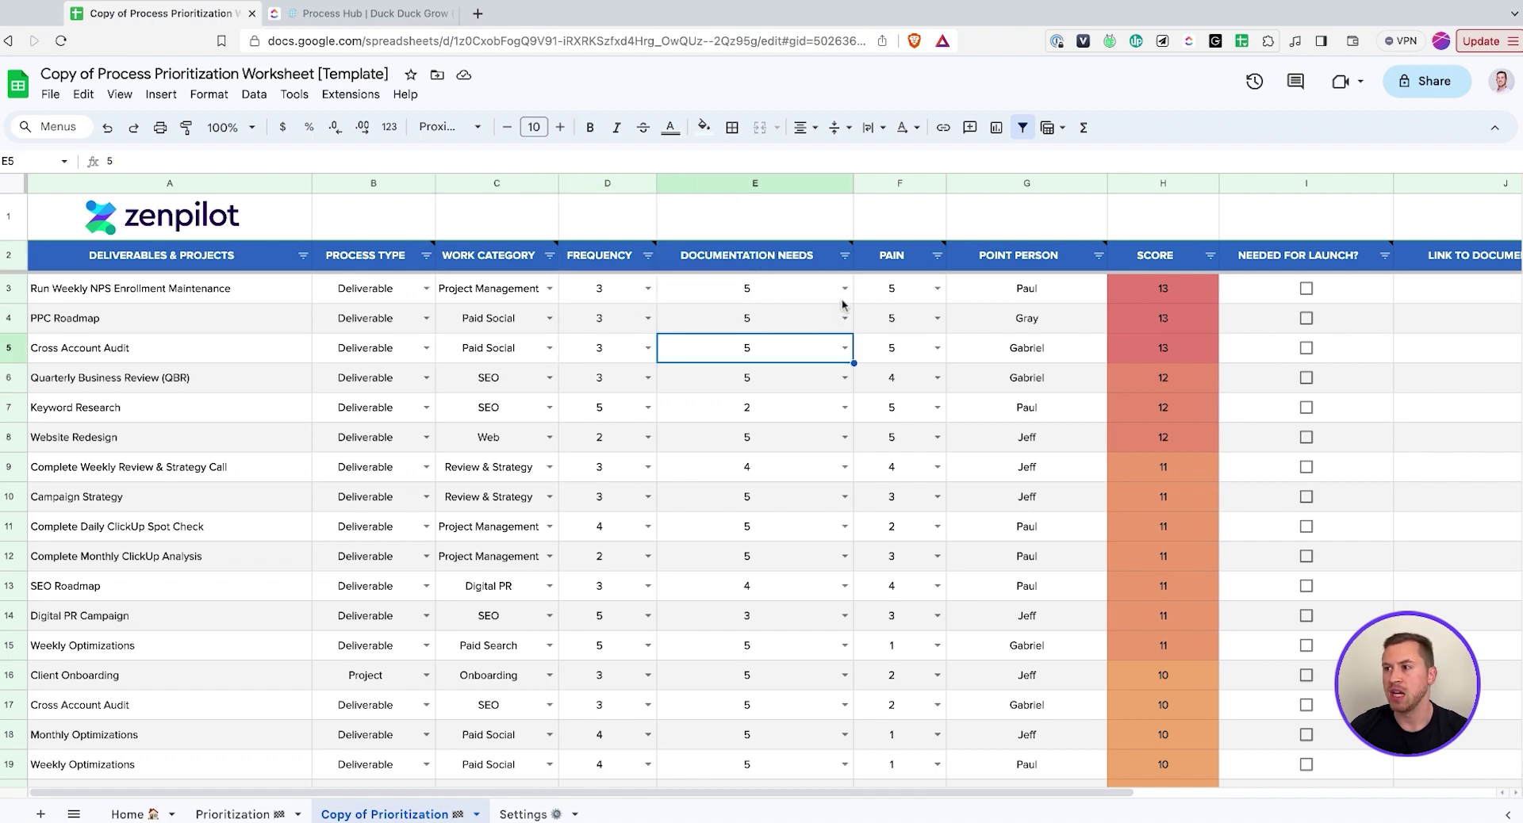
{"action": "left_click", "coordinate": [624, 264]}
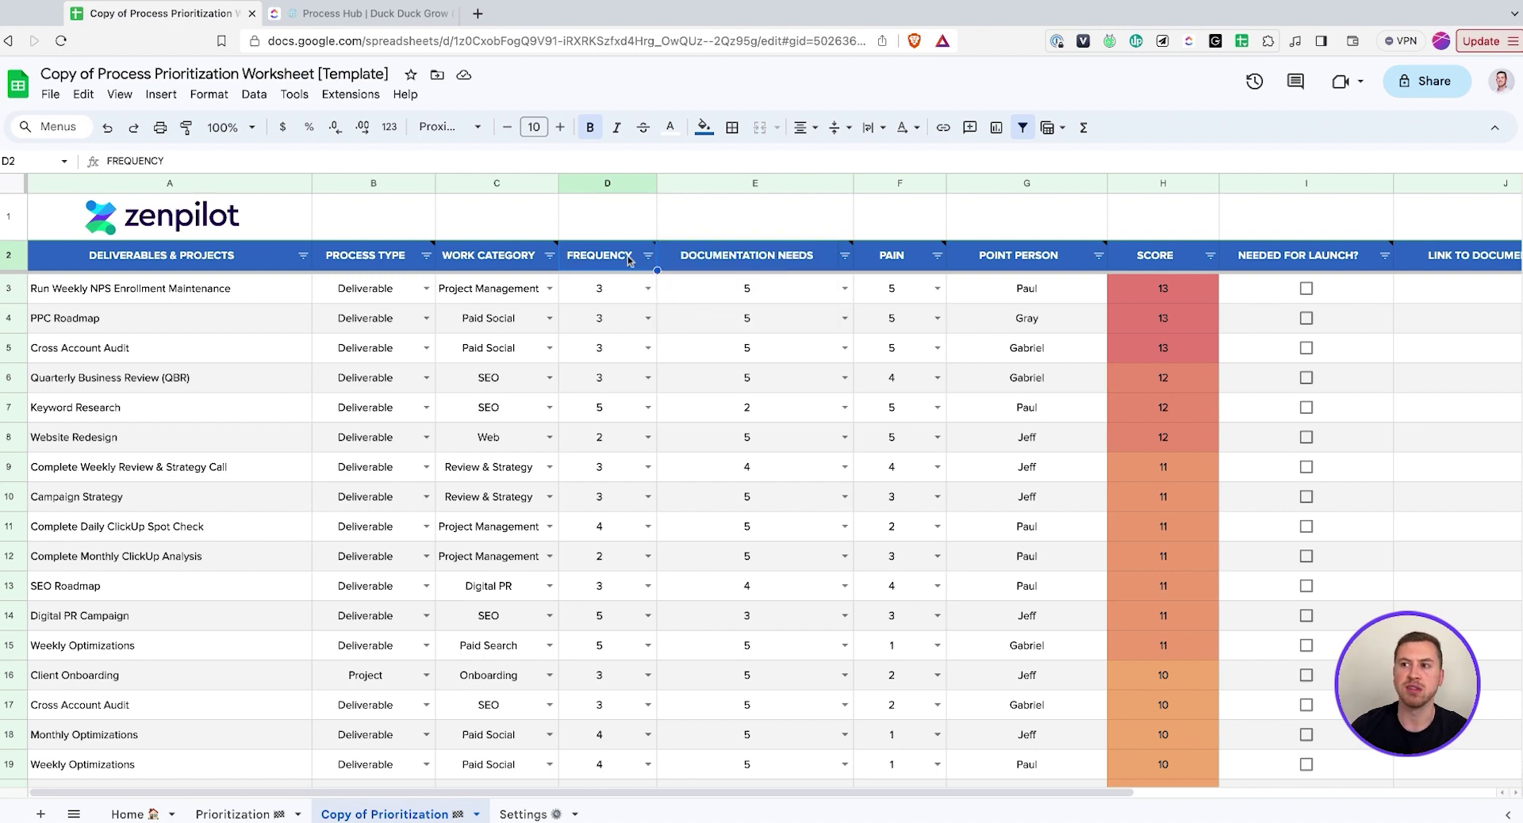
{"action": "mouse_move", "coordinate": [632, 270]}
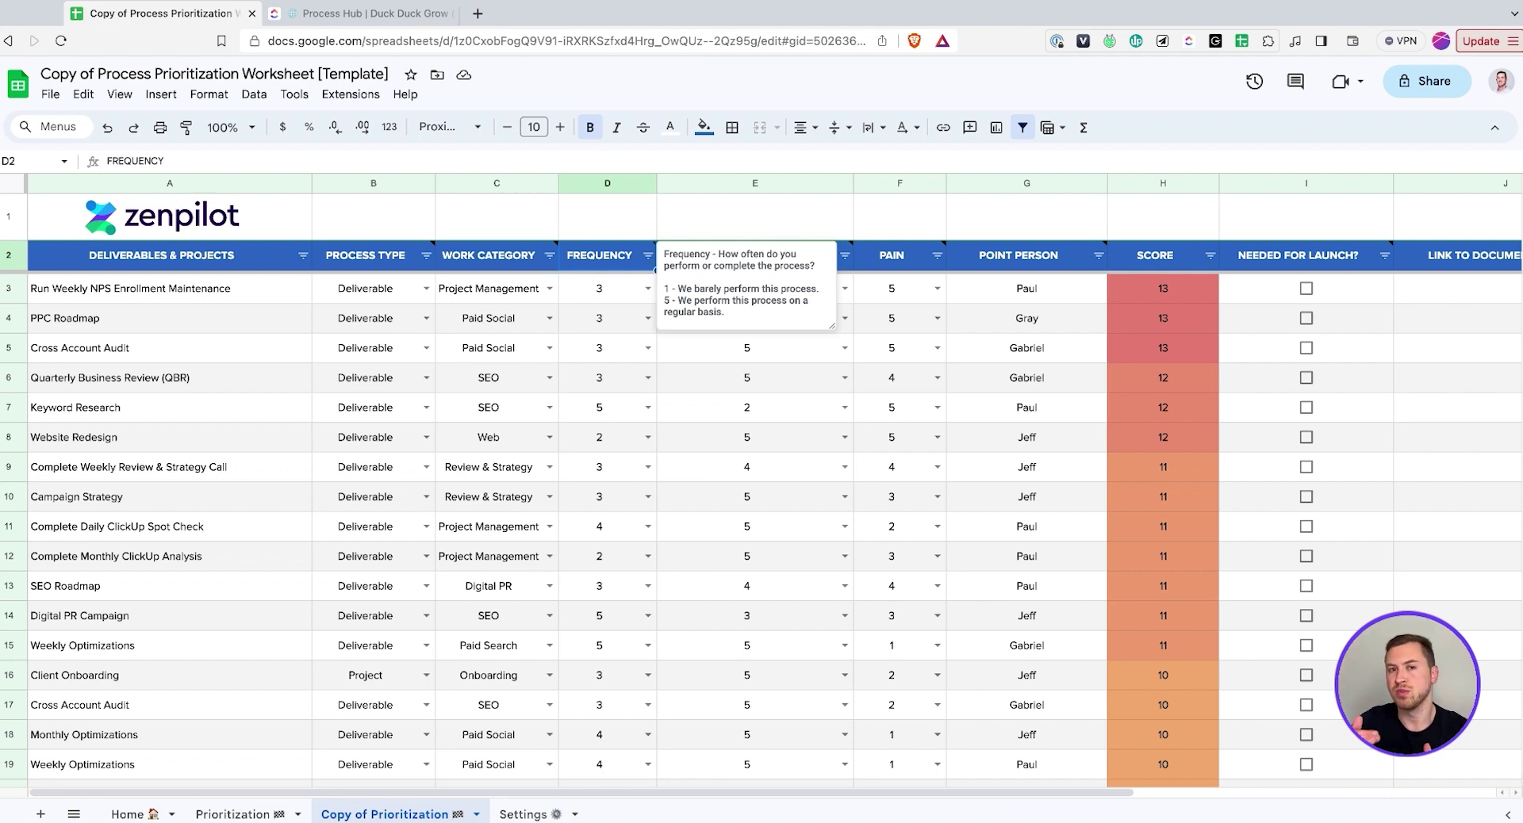
{"action": "left_click", "coordinate": [588, 308]}
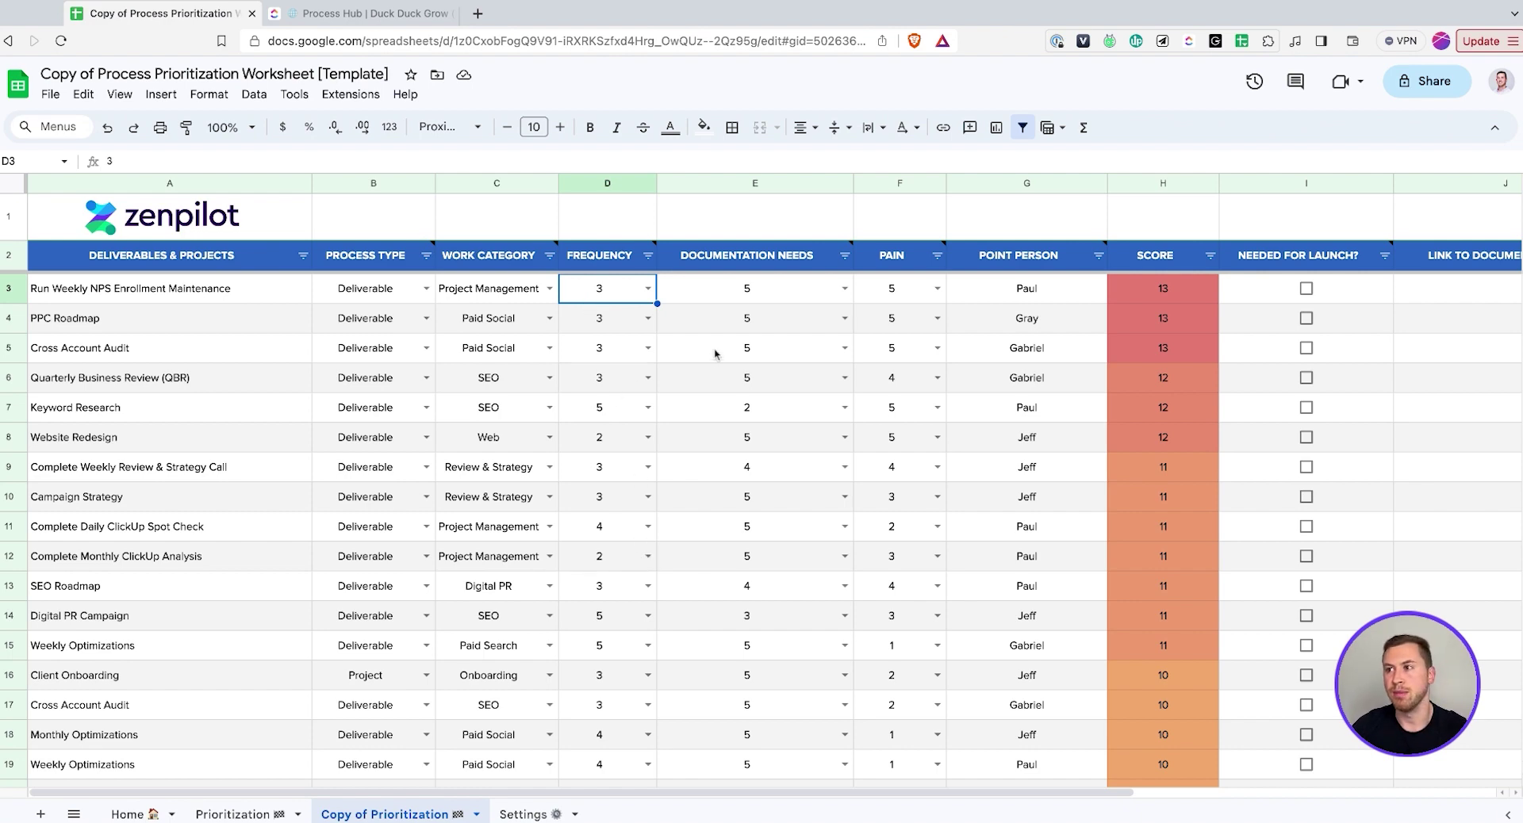
- Read the rating notes on the Documentation Needs and Pain column headers and check sample ratings beneath them
{"action": "left_click", "coordinate": [759, 258]}
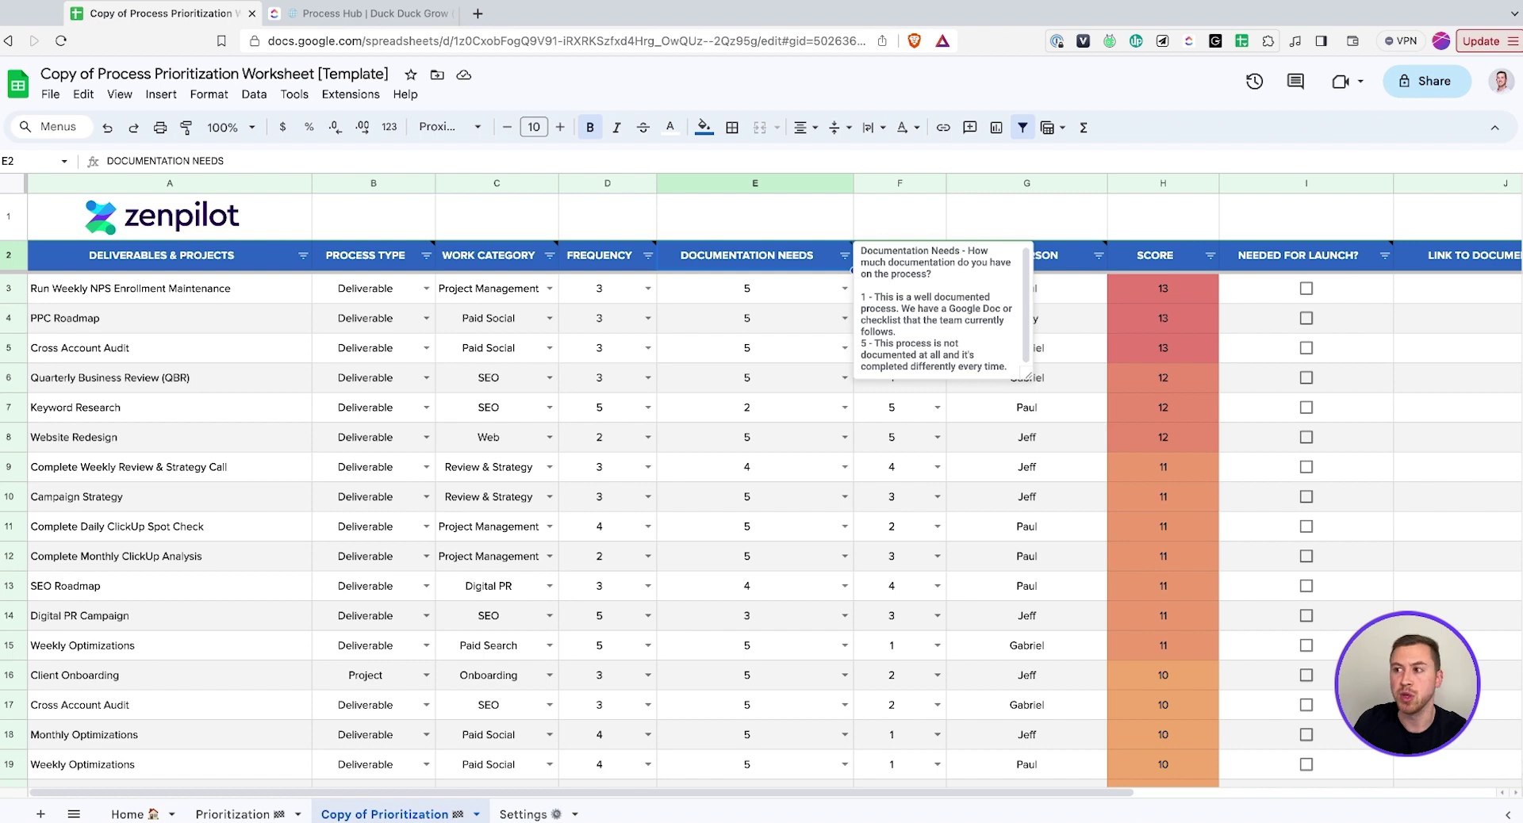
{"action": "left_click", "coordinate": [764, 299]}
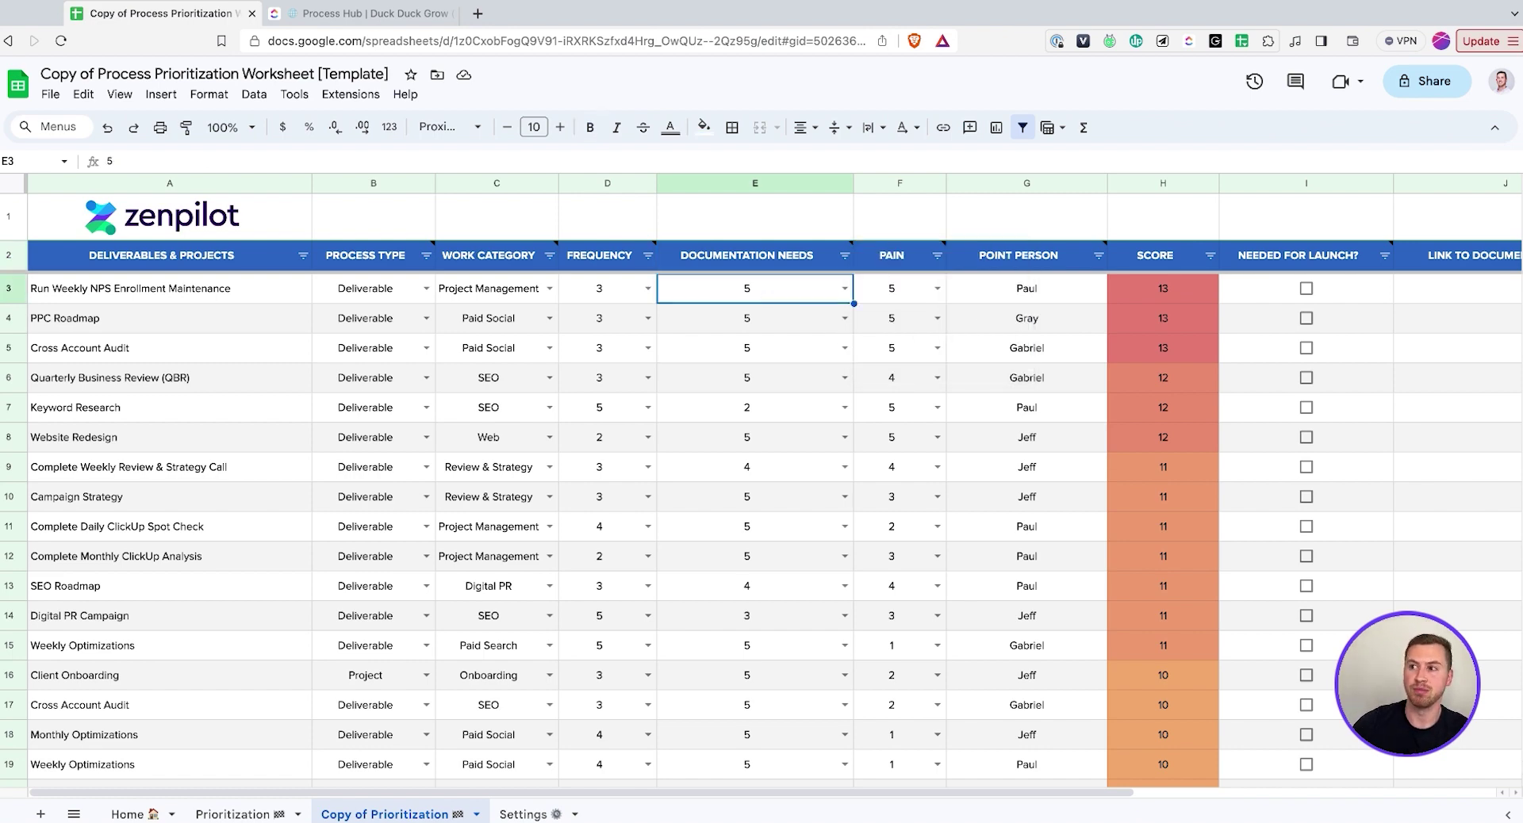
{"action": "left_click", "coordinate": [606, 293]}
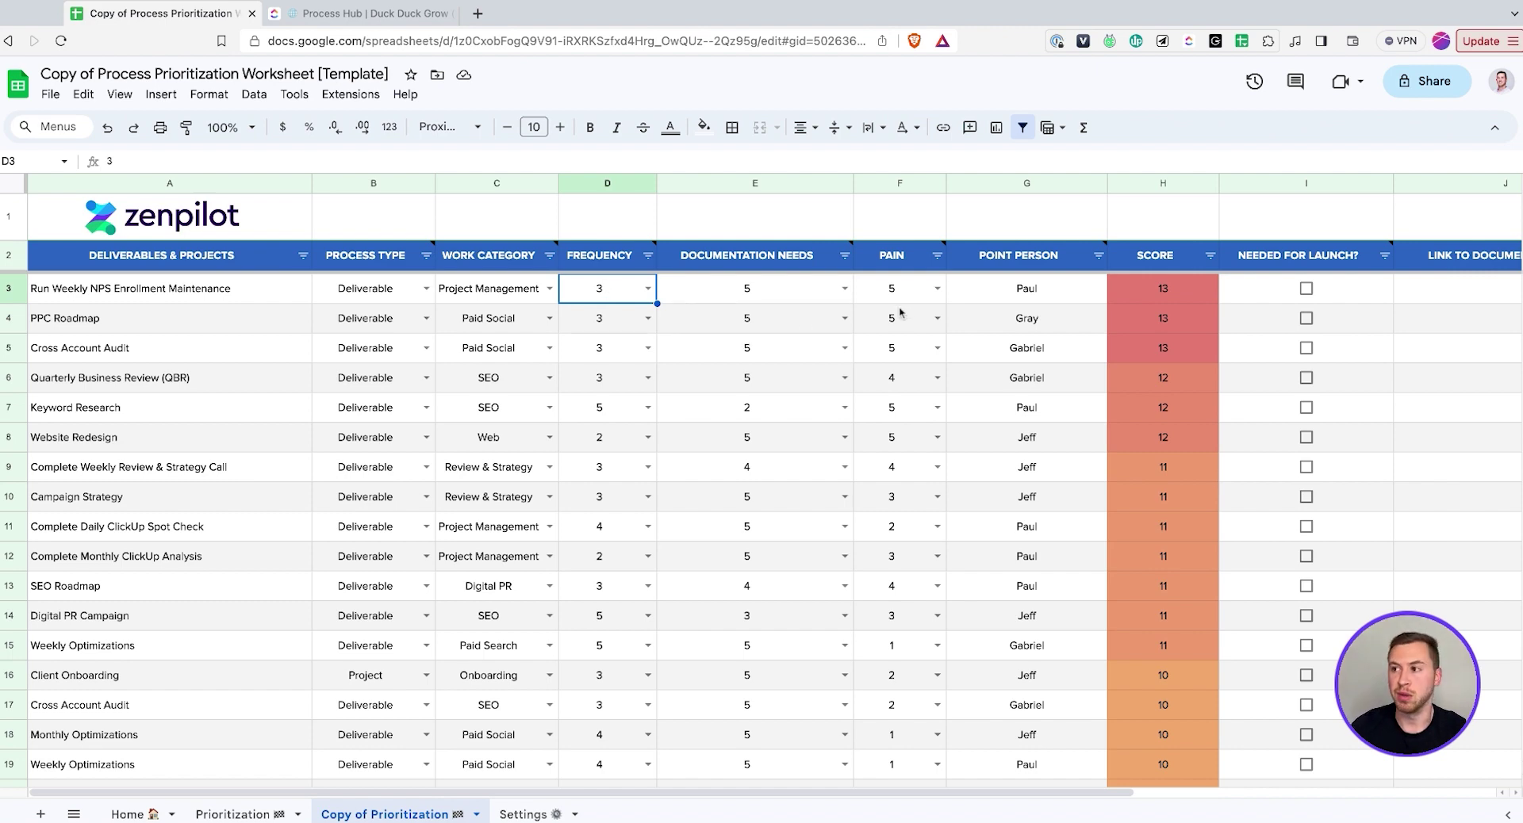
{"action": "left_click", "coordinate": [896, 260]}
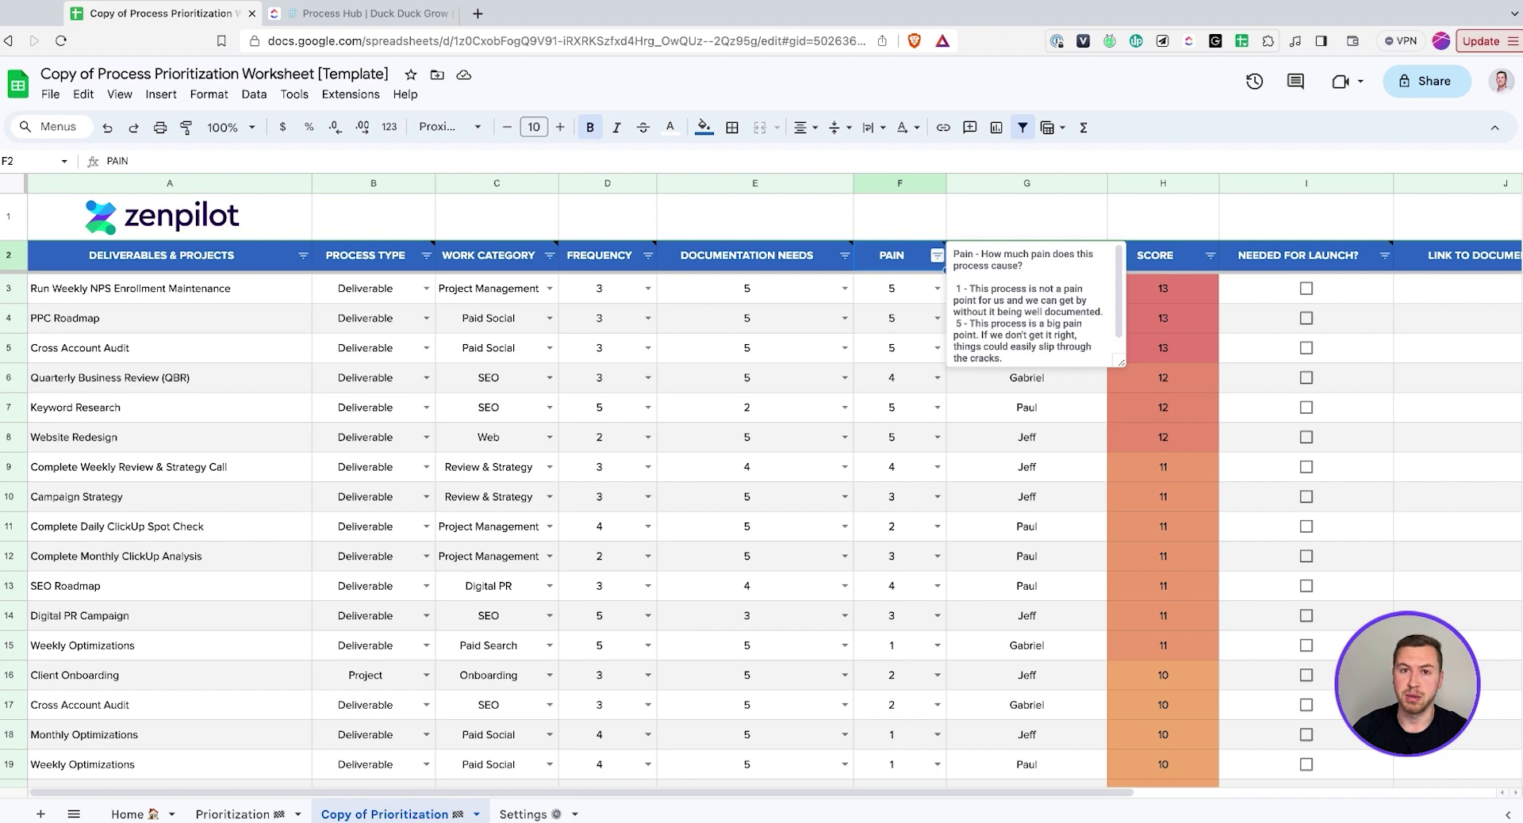
{"action": "left_click", "coordinate": [890, 408]}
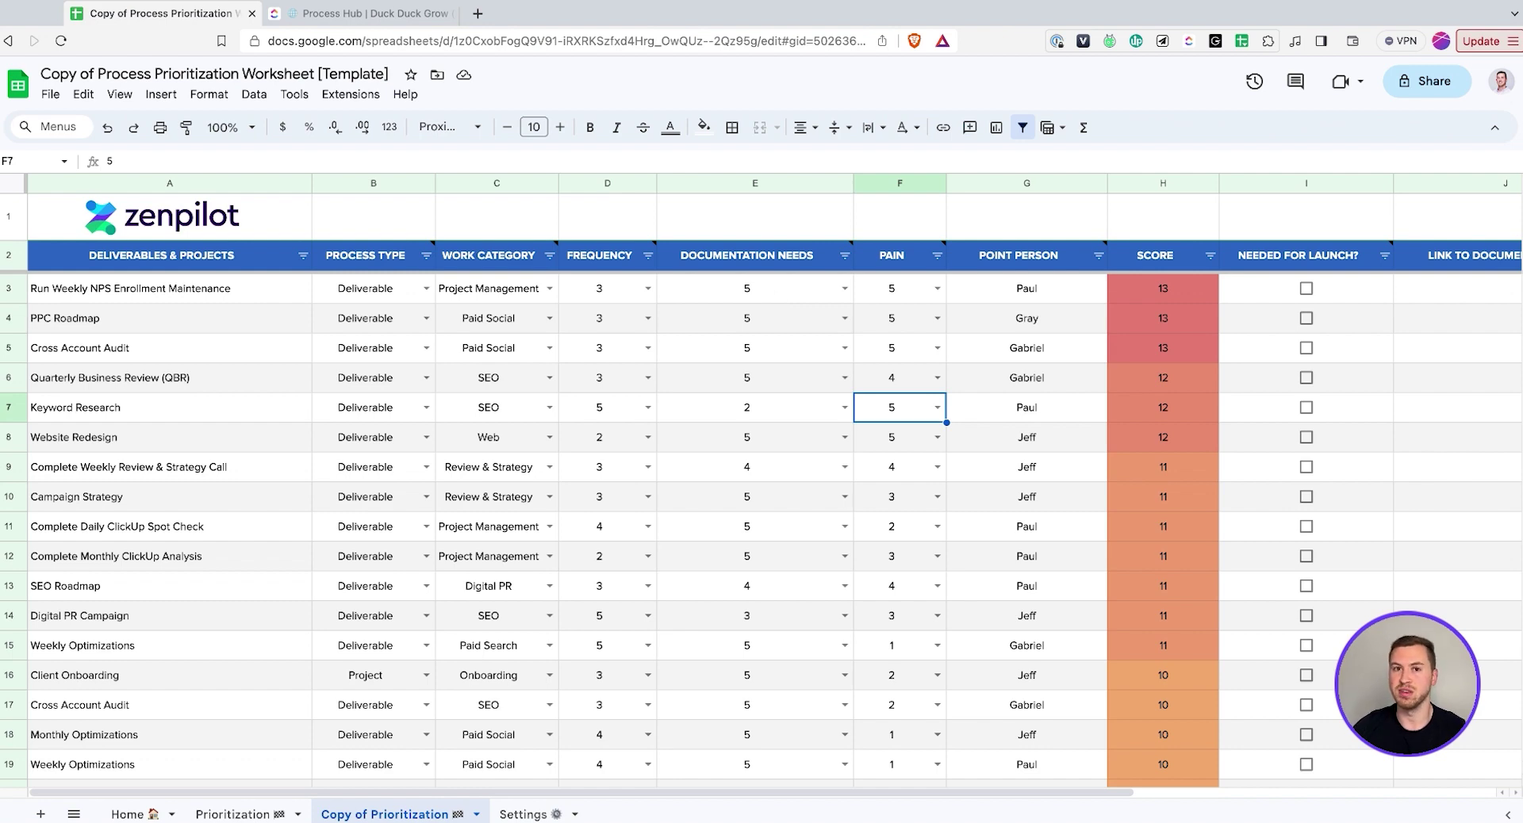
- Inspect the score formula of the first process and look through the whole list of ranked processes
{"action": "left_click", "coordinate": [1154, 291]}
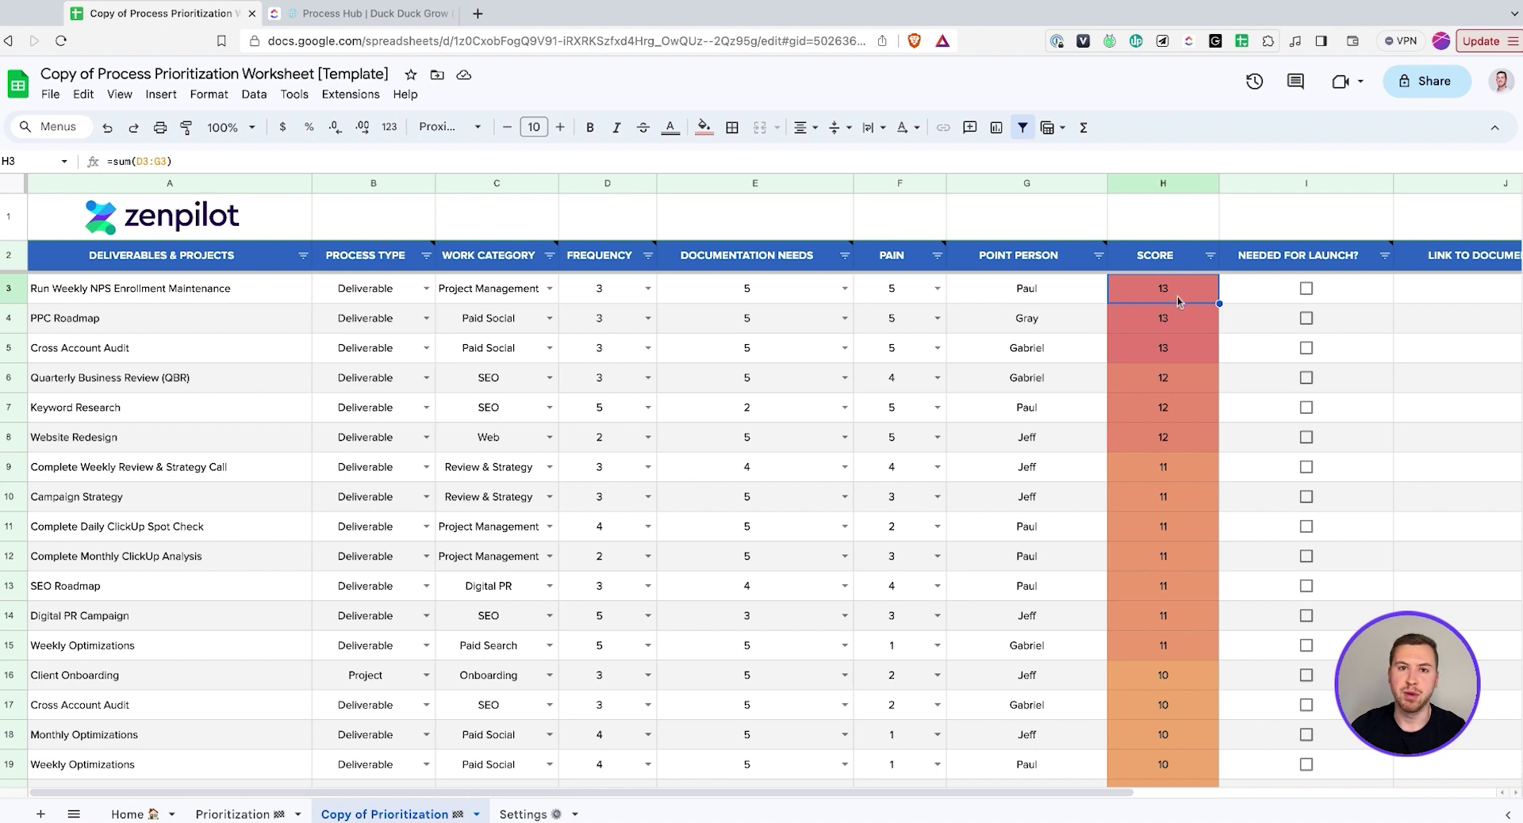
{"action": "scroll", "coordinate": [253, 458], "scroll_direction": "down", "scroll_amount": 5}
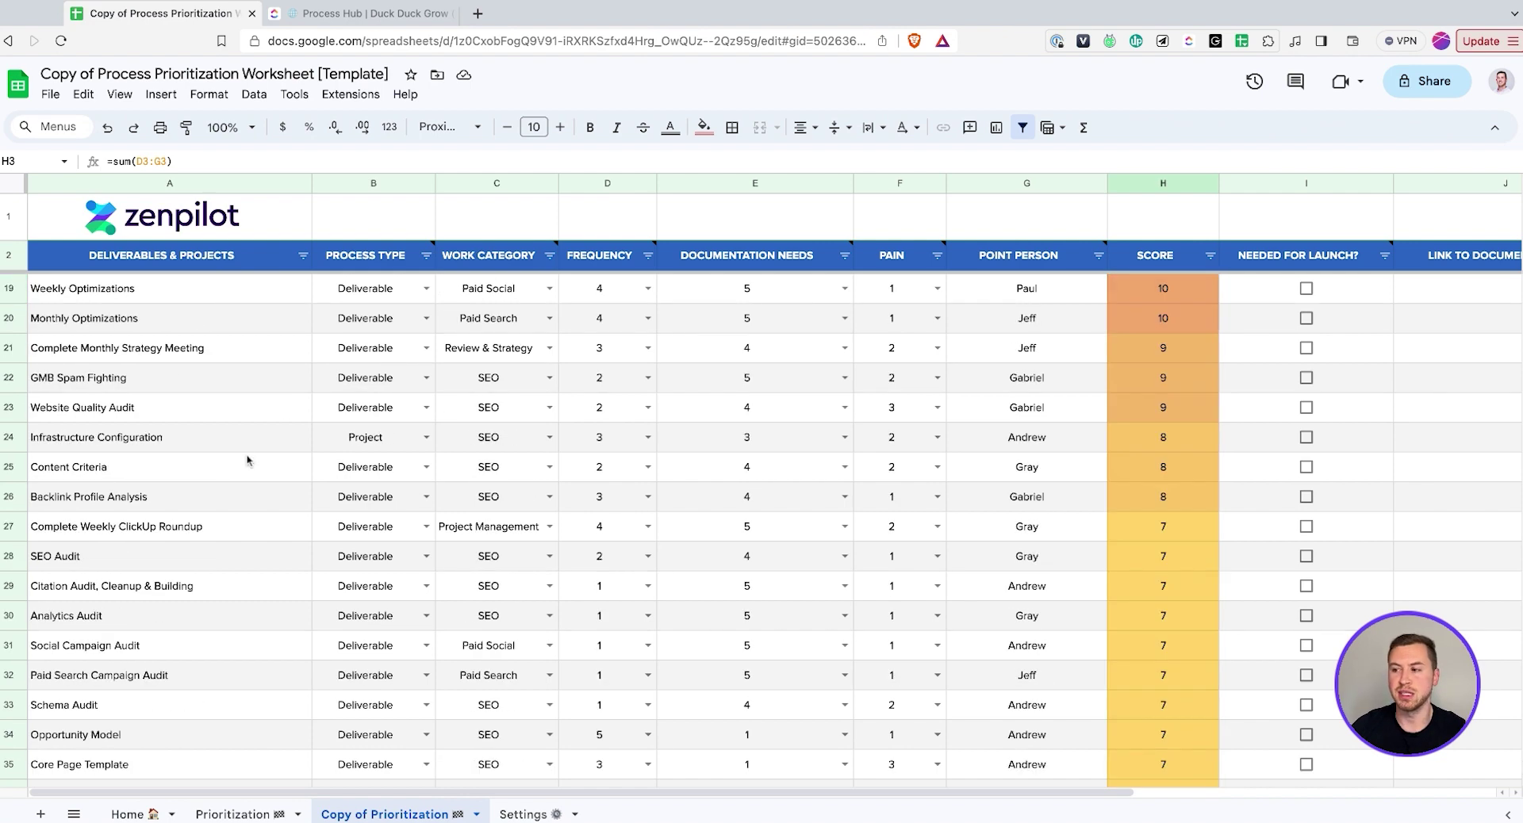
{"action": "scroll", "coordinate": [254, 458], "scroll_direction": "down", "scroll_amount": 10}
{"action": "scroll", "coordinate": [262, 434], "scroll_direction": "up", "scroll_amount": 15}
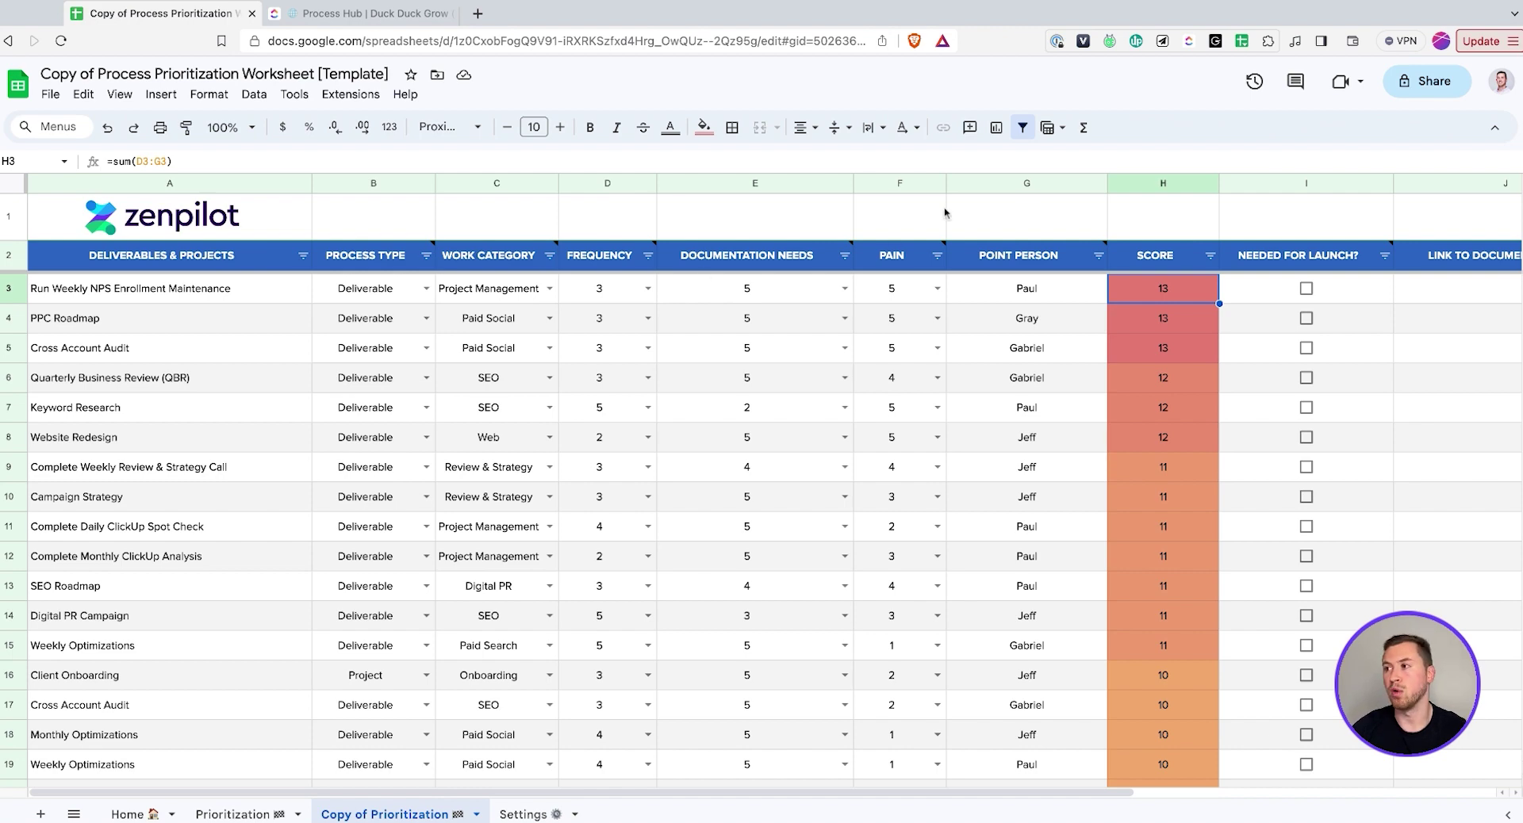
- Review the Point Person, Needed for Launch, Link to Documentation and Notes columns for the top processes
{"action": "left_click", "coordinate": [1020, 289]}
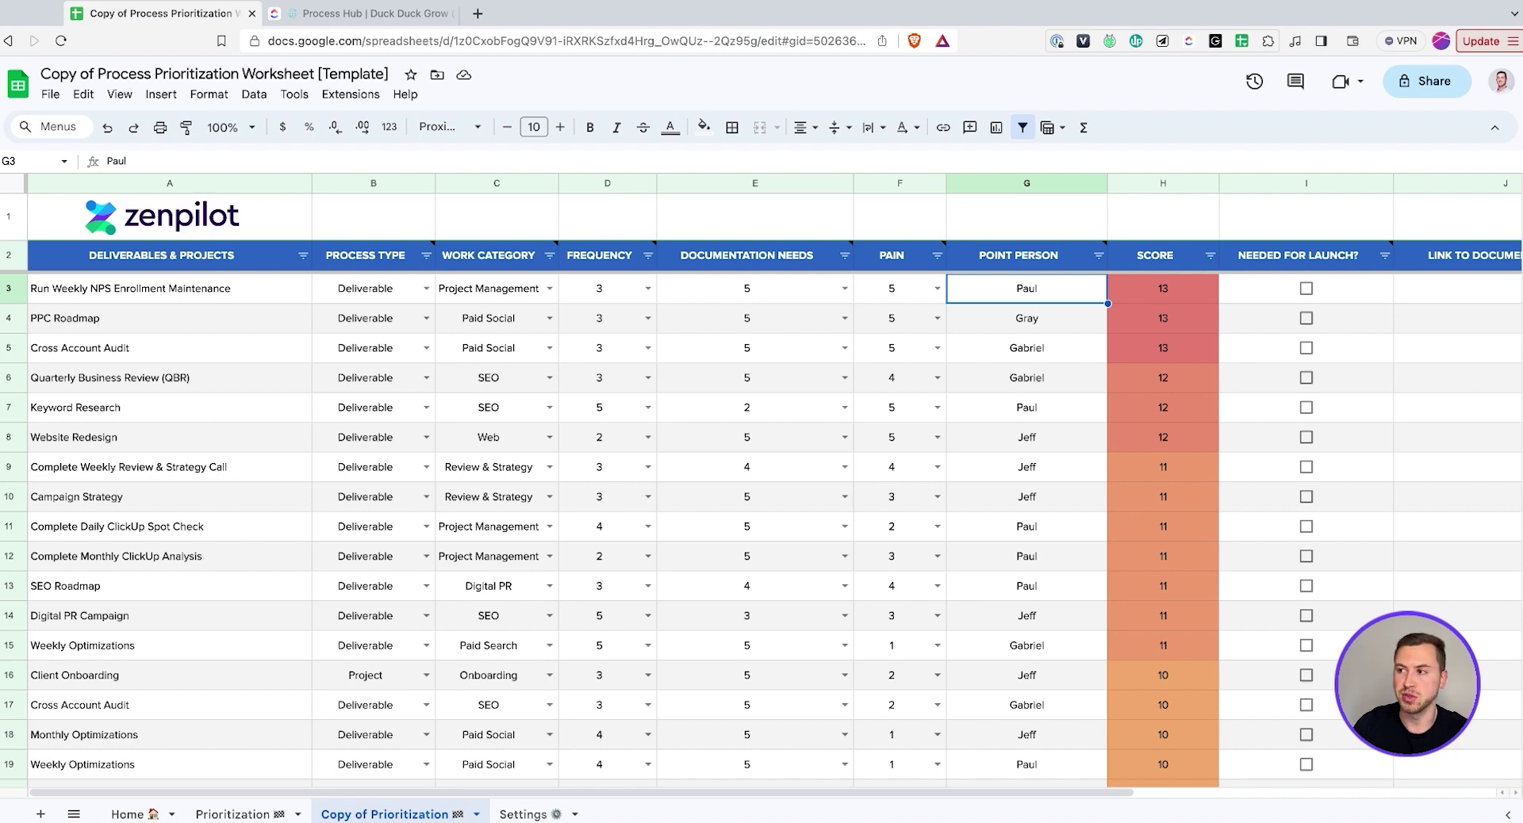
{"action": "left_click", "coordinate": [1020, 329]}
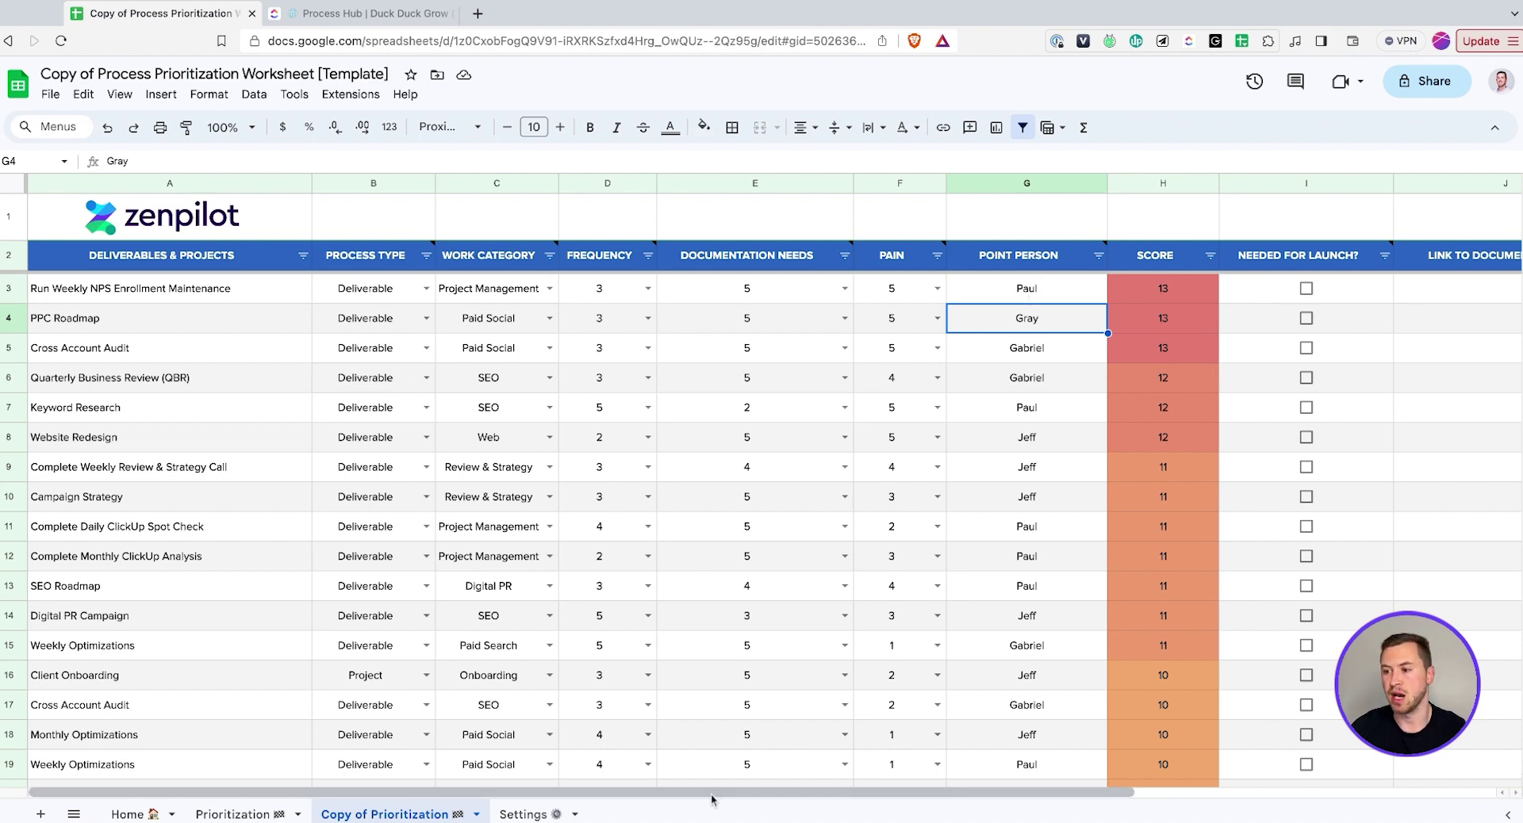
{"action": "scroll", "coordinate": [713, 797], "scroll_direction": "right", "scroll_amount": 5}
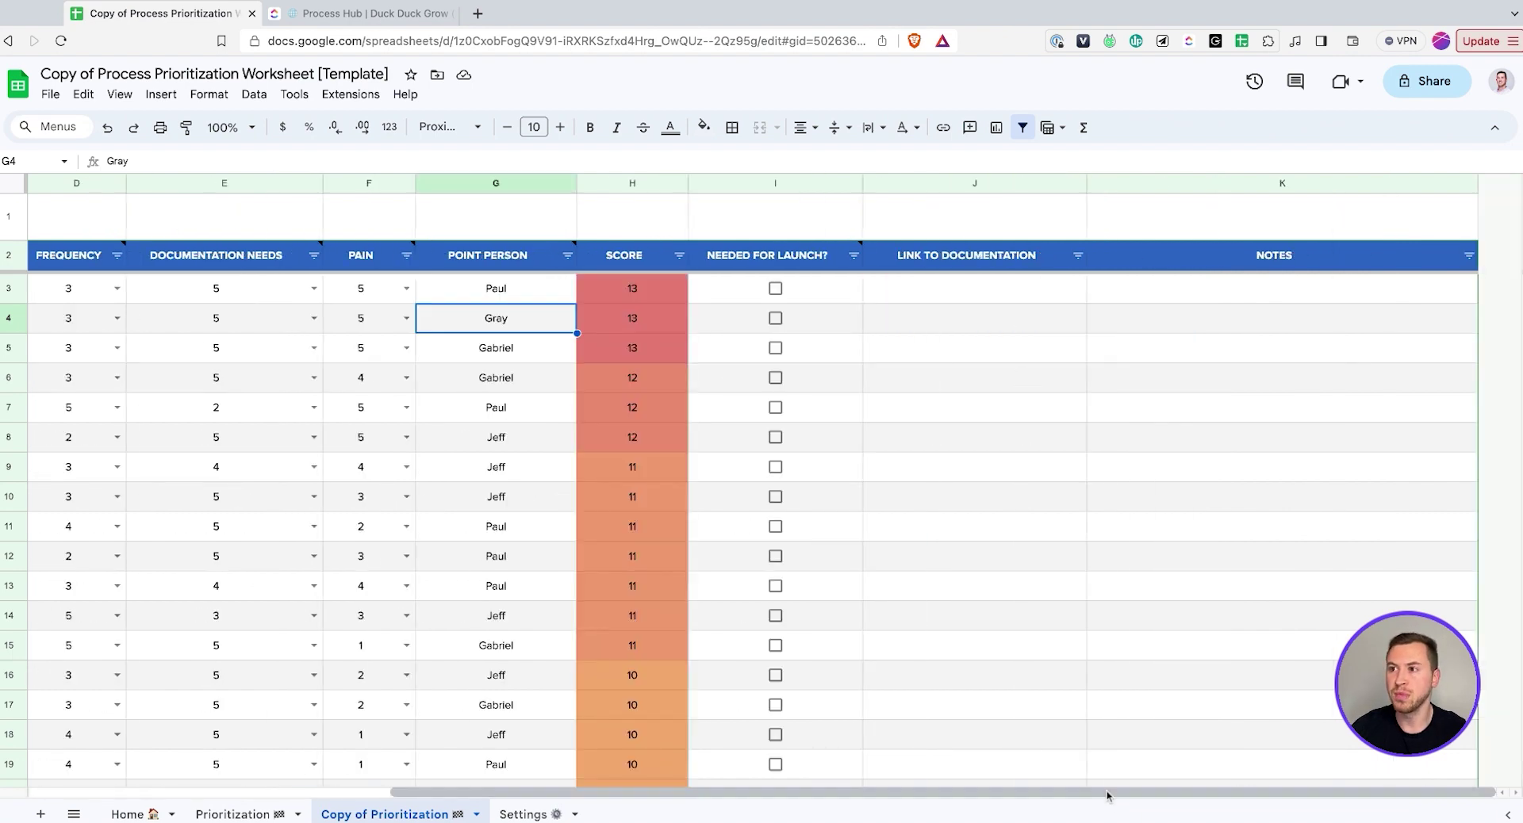
{"action": "mouse_move", "coordinate": [775, 248]}
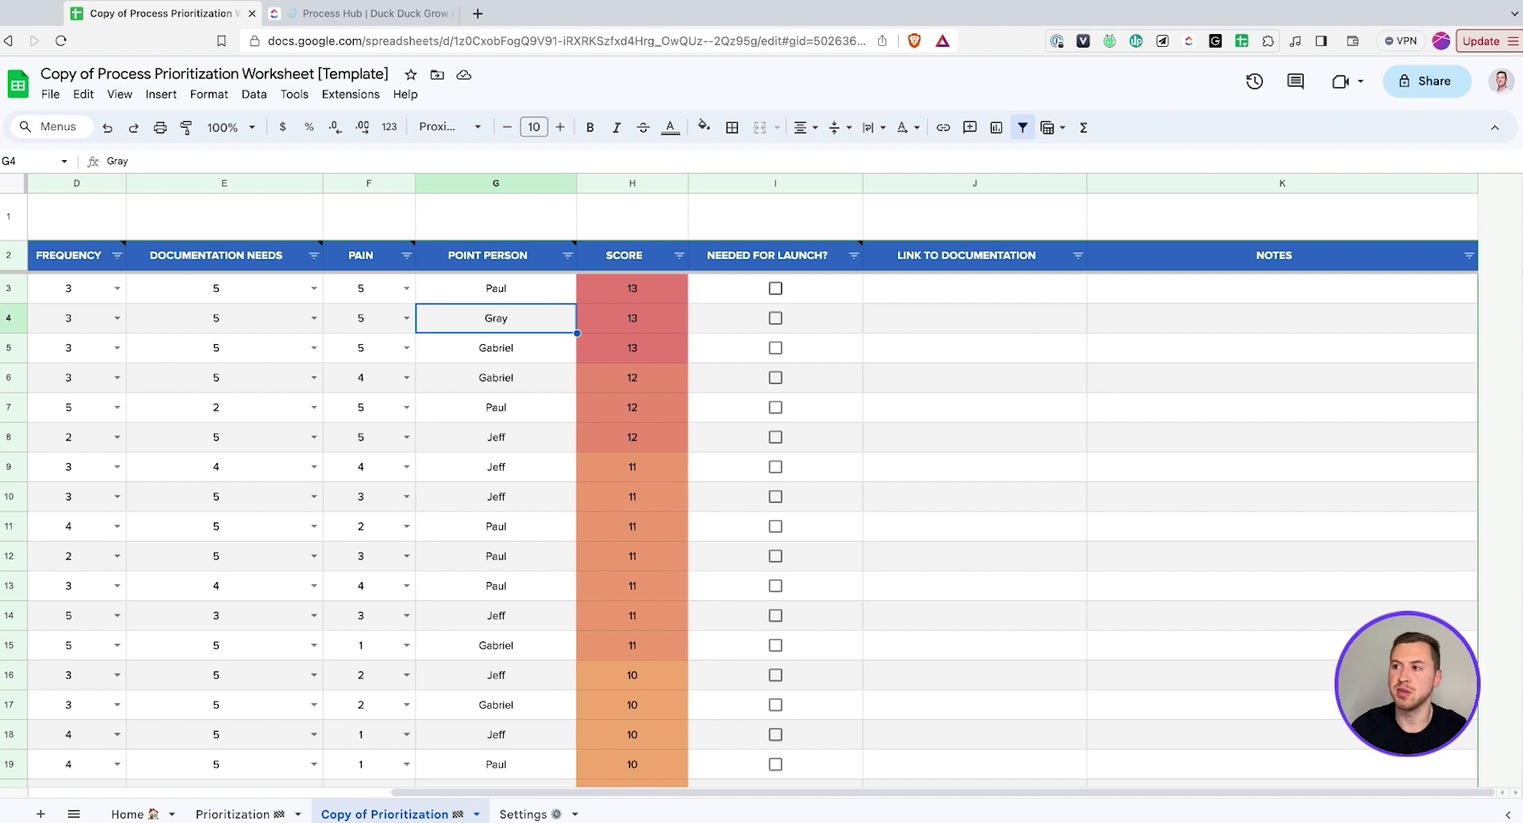
{"action": "left_click", "coordinate": [963, 303]}
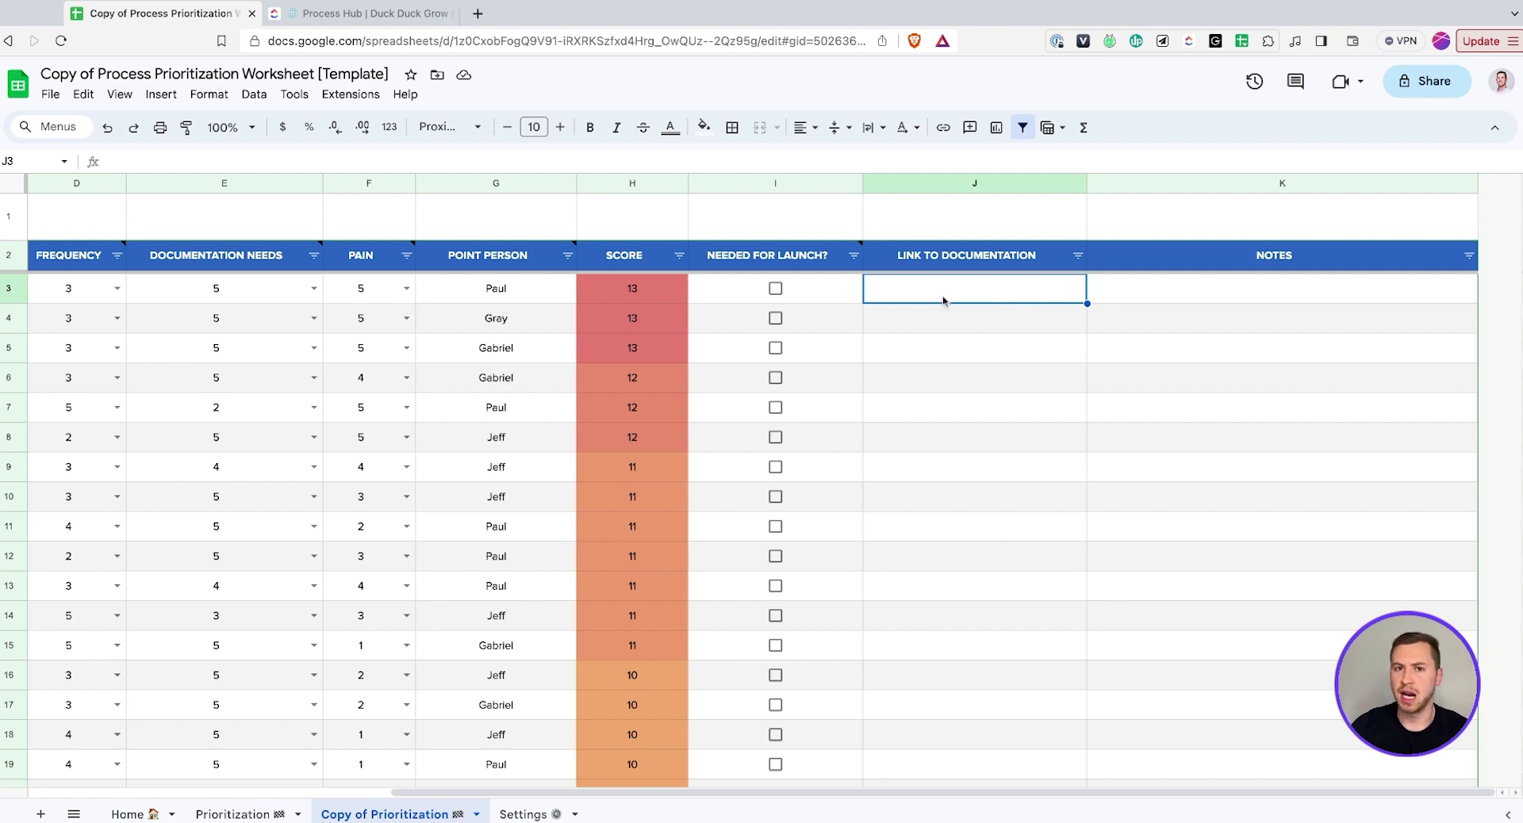
{"action": "left_click", "coordinate": [1171, 299]}
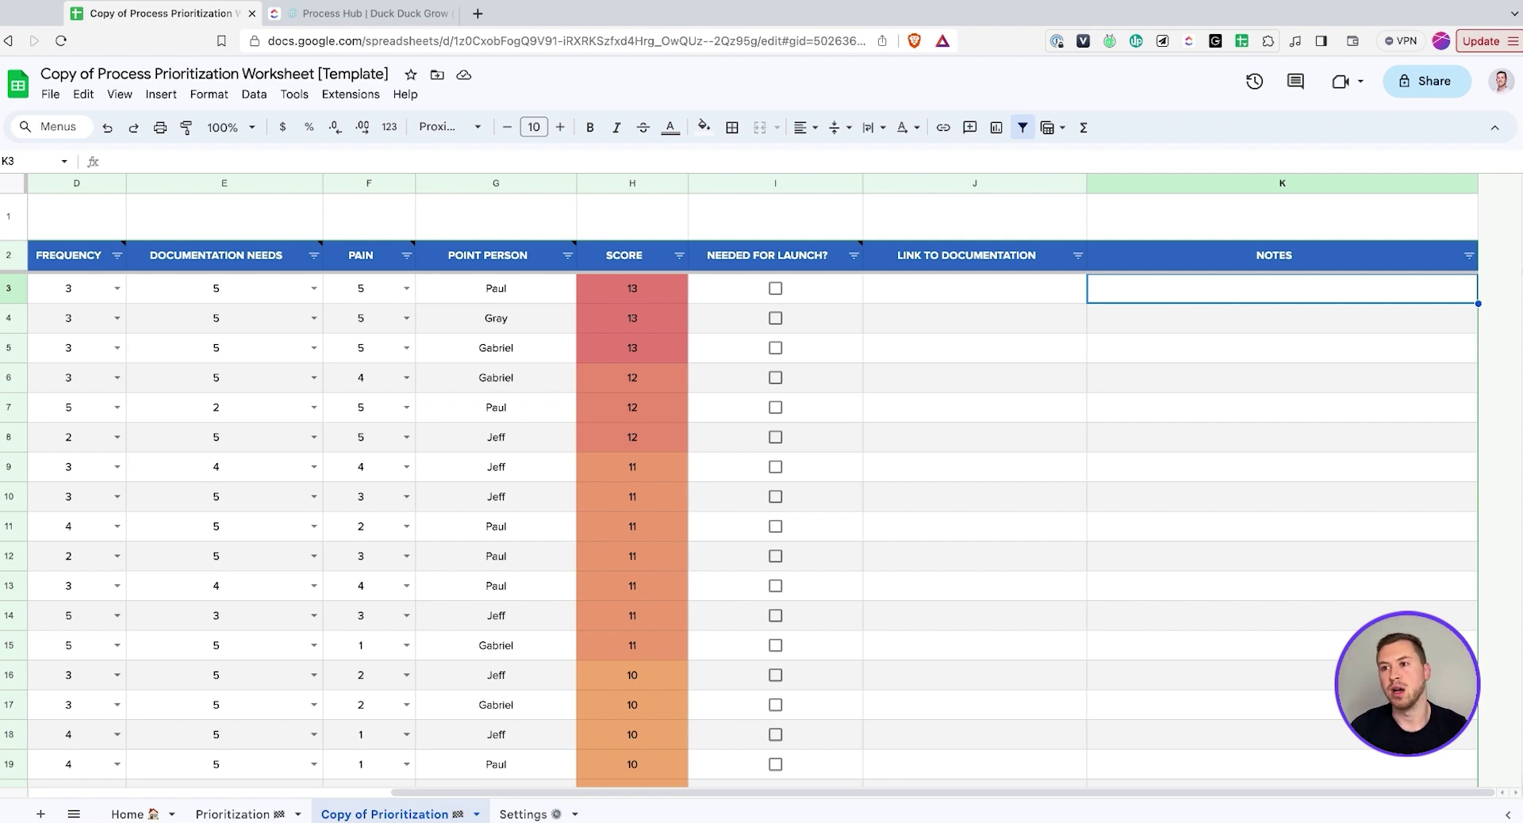
- Switch to the Process Hub in ClickUp and view the process status options for HubSpot Implementation, comparing the hub with the worksheet
{"action": "left_click", "coordinate": [354, 14]}
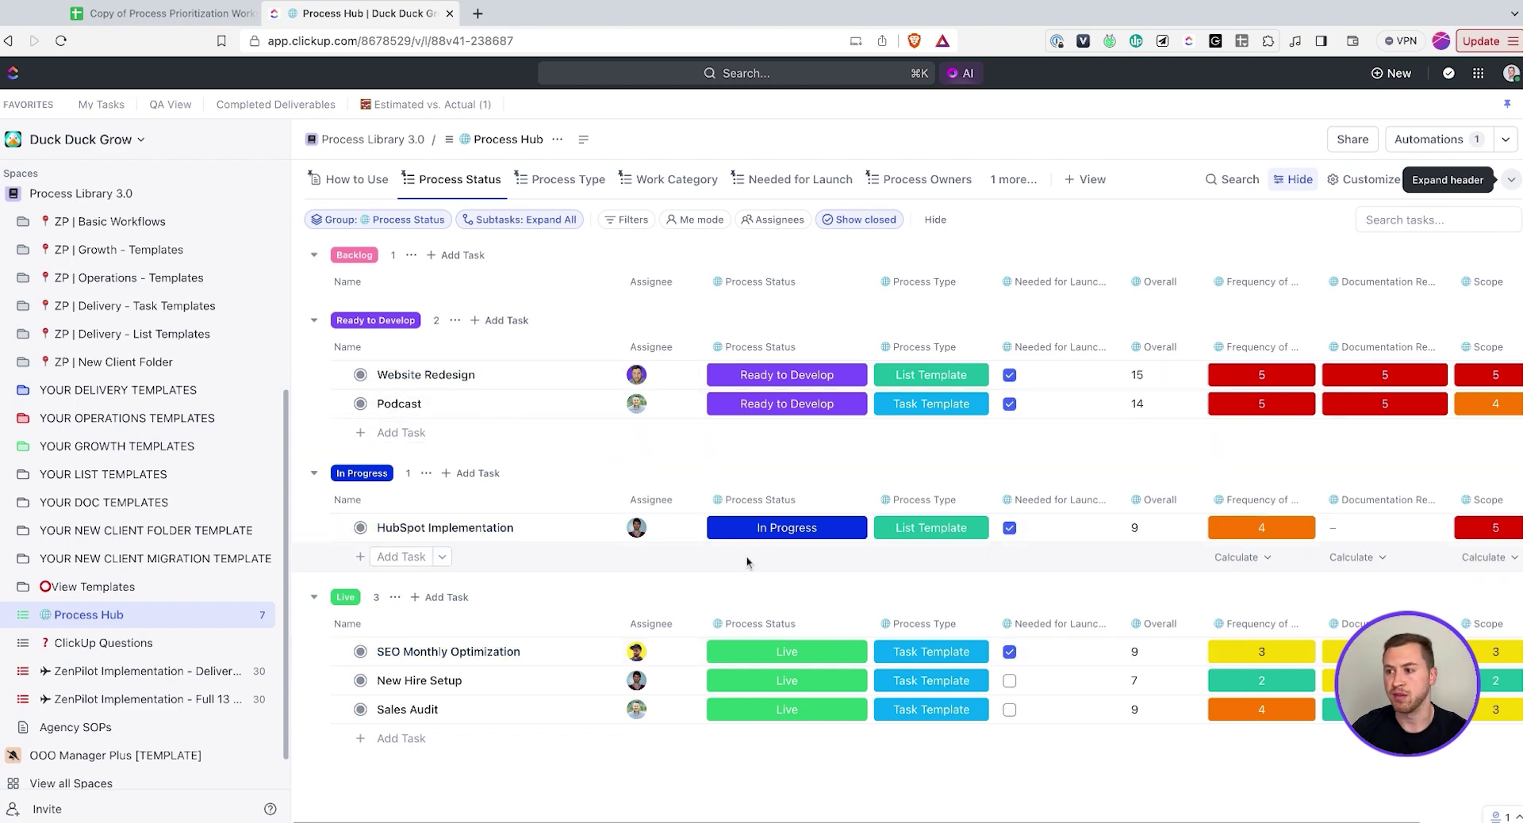
{"action": "left_click", "coordinate": [779, 531]}
{"action": "scroll", "coordinate": [808, 767], "scroll_direction": "down", "scroll_amount": 1}
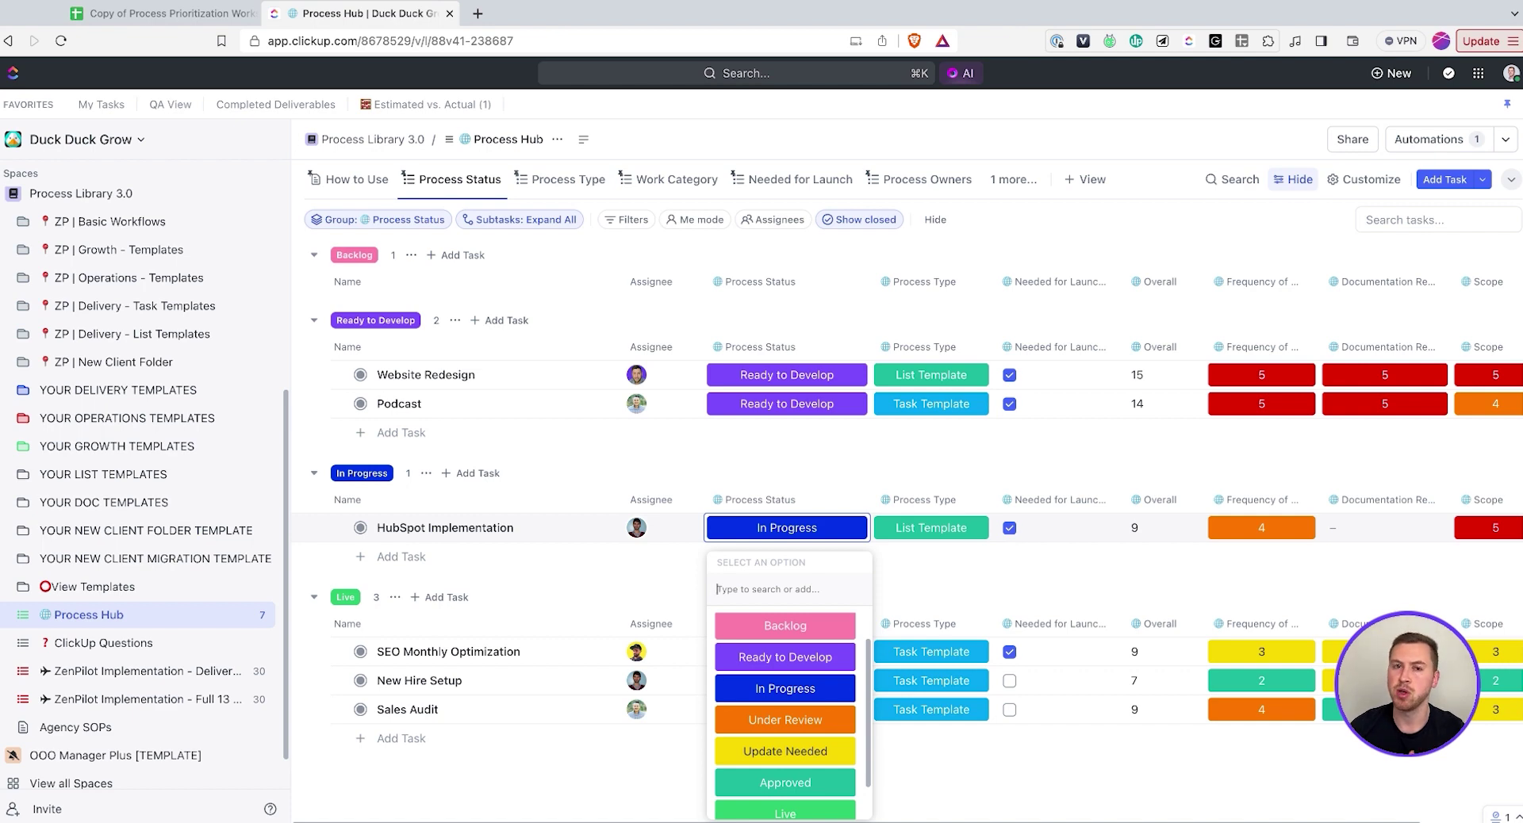
{"action": "left_click", "coordinate": [579, 458]}
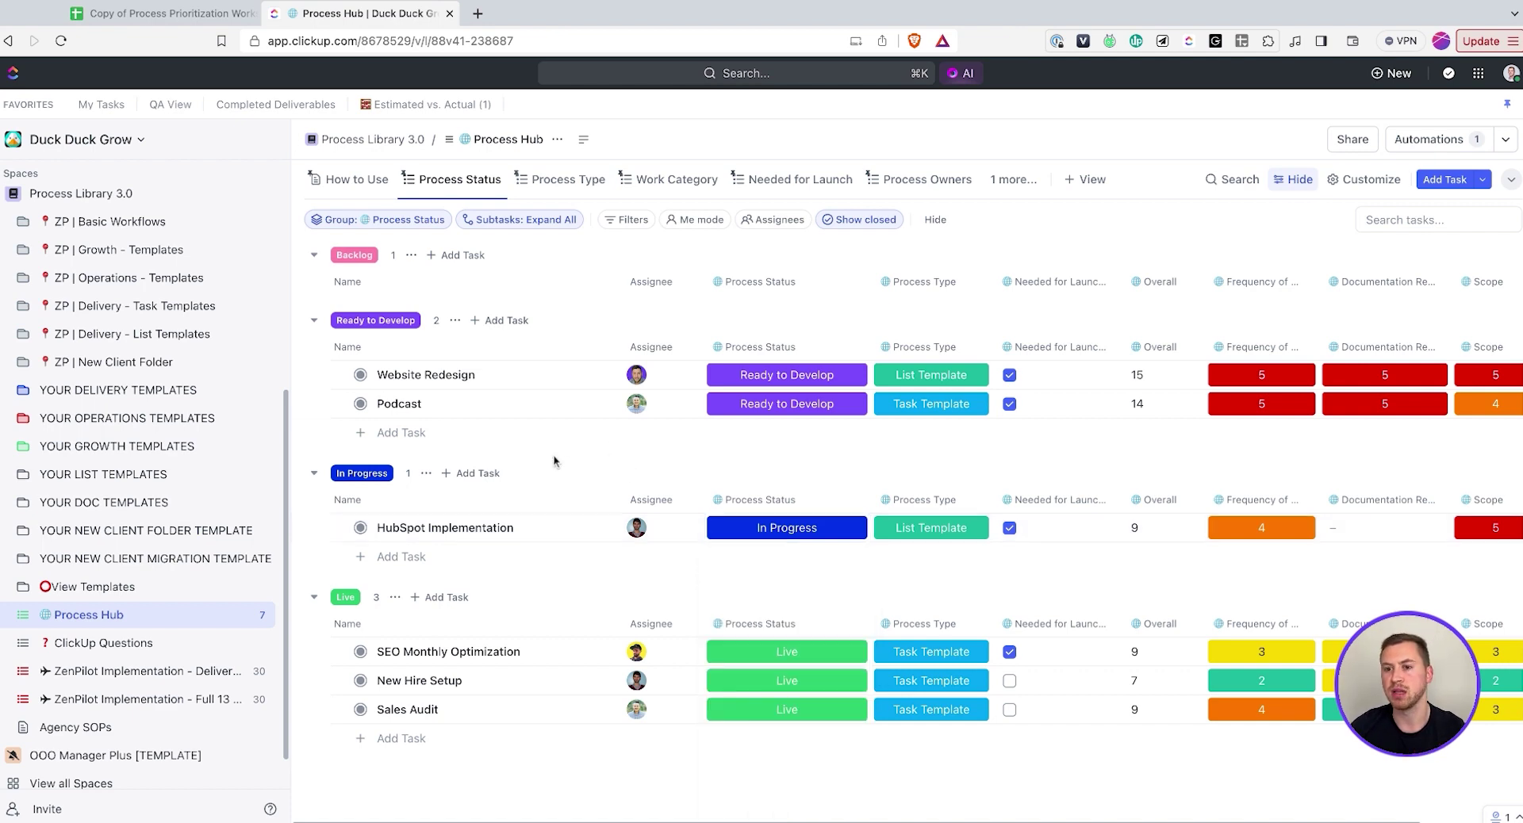
{"action": "left_click", "coordinate": [219, 10]}
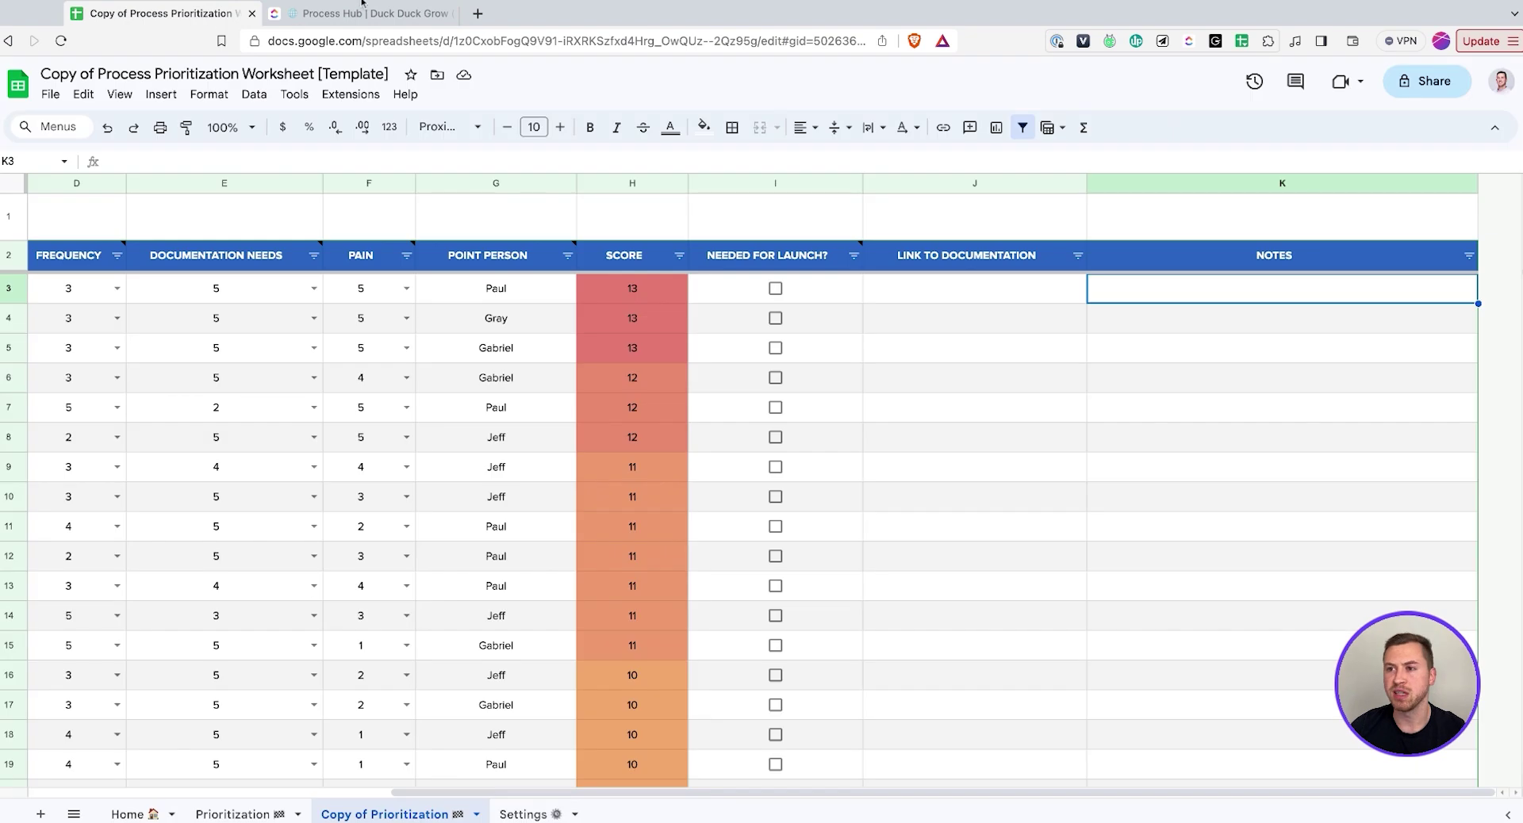
{"action": "left_click", "coordinate": [373, 11]}
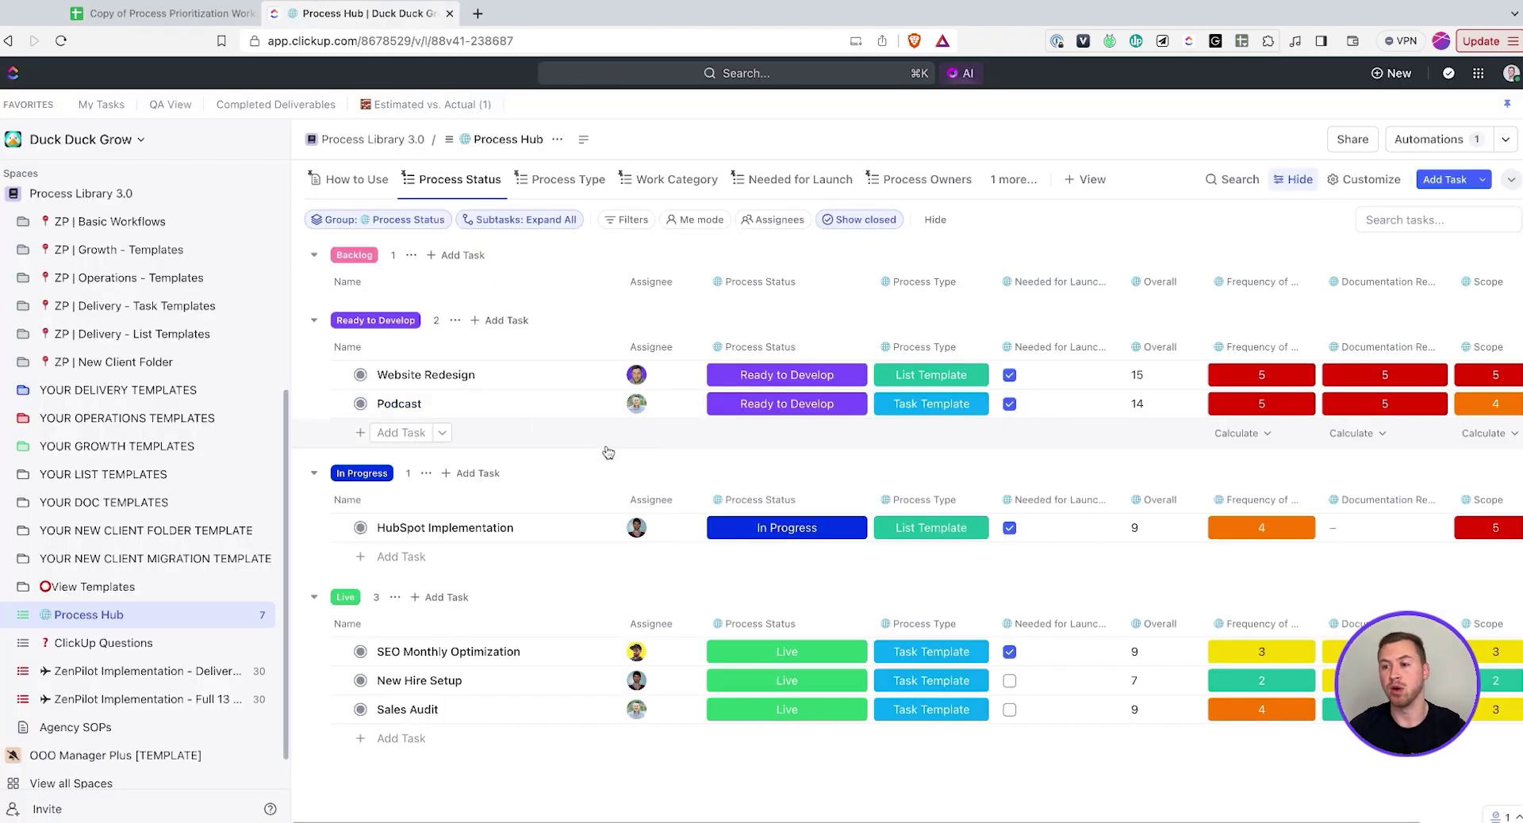